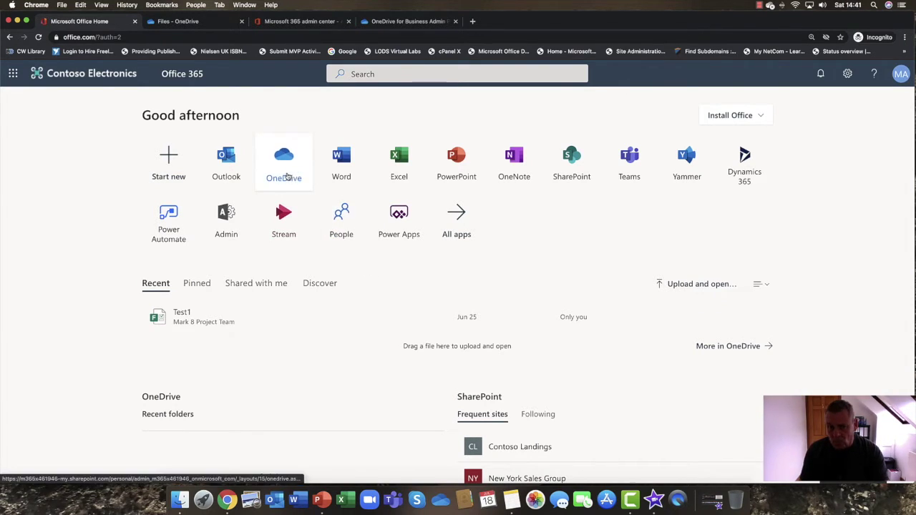
- Switch to the 'Files - OneDrive' tab to show the My files list
click(192, 22)
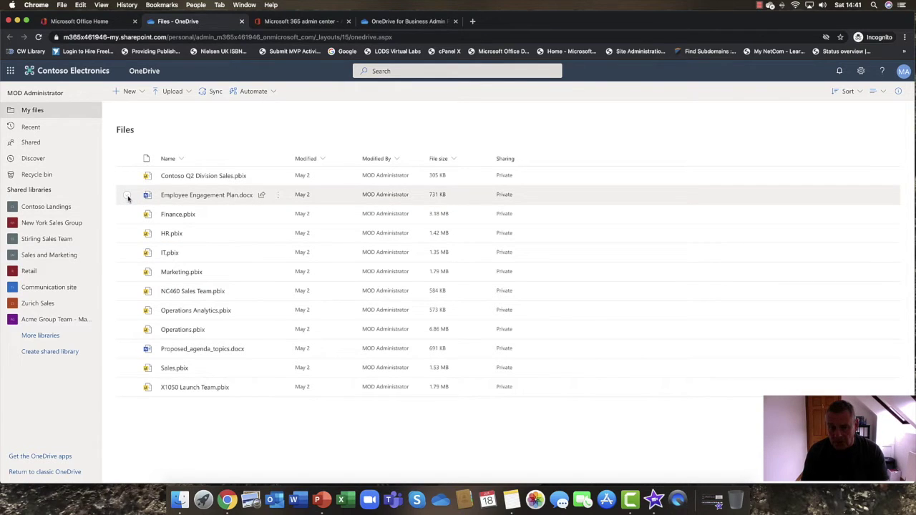
- Select Employee Engagement Plan.docx and show its actions menu
click(127, 195)
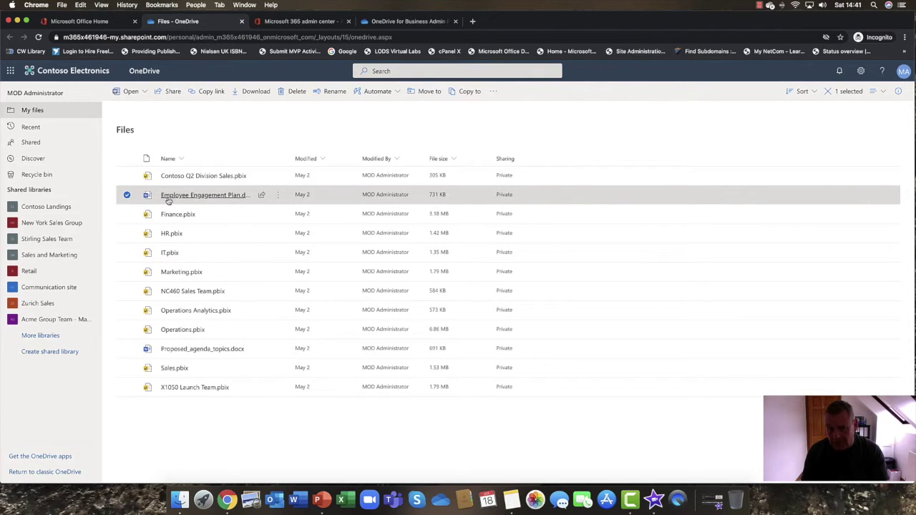
mouse_move(261, 195)
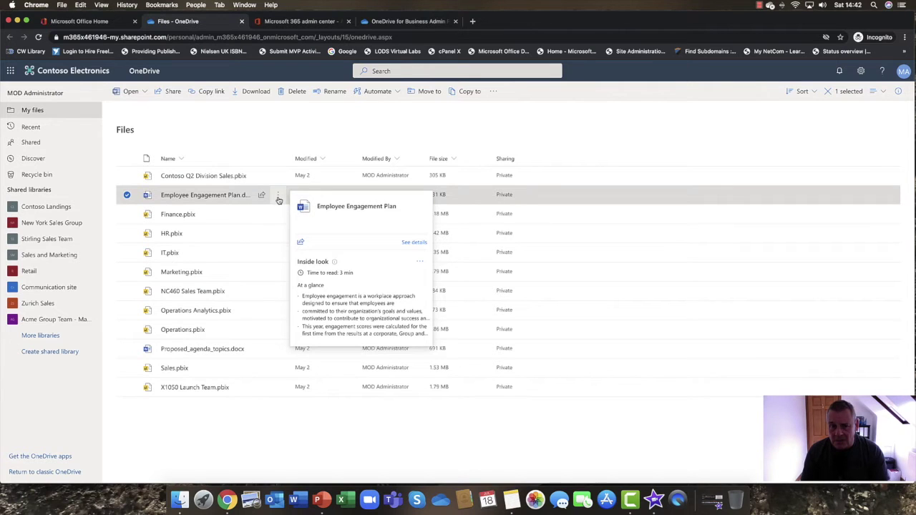
click(278, 198)
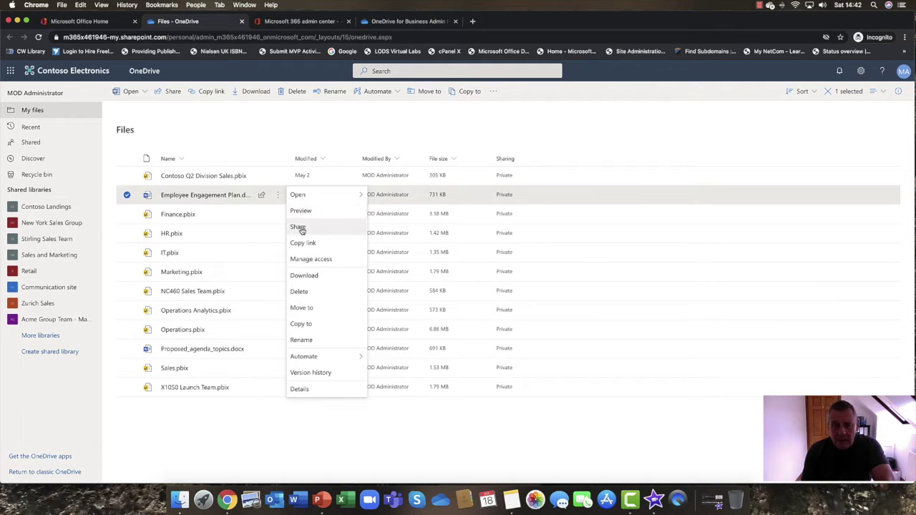
- Share Employee Engagement Plan.docx with a colleague picked from the name suggestions, then open link permissions
click(302, 229)
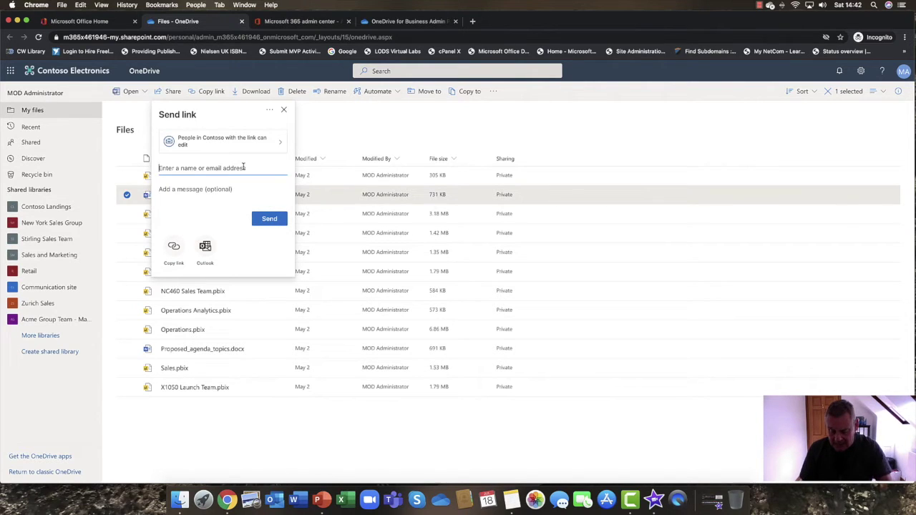
text(me)
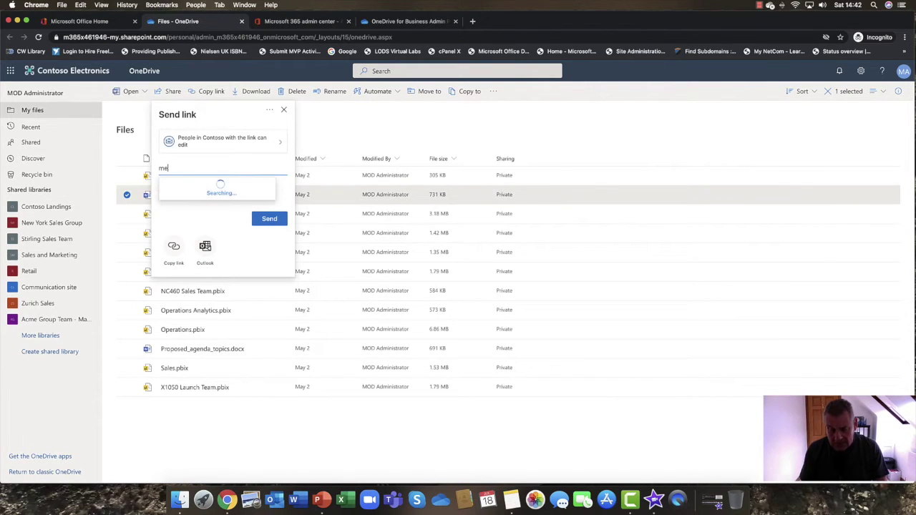
text(gan)
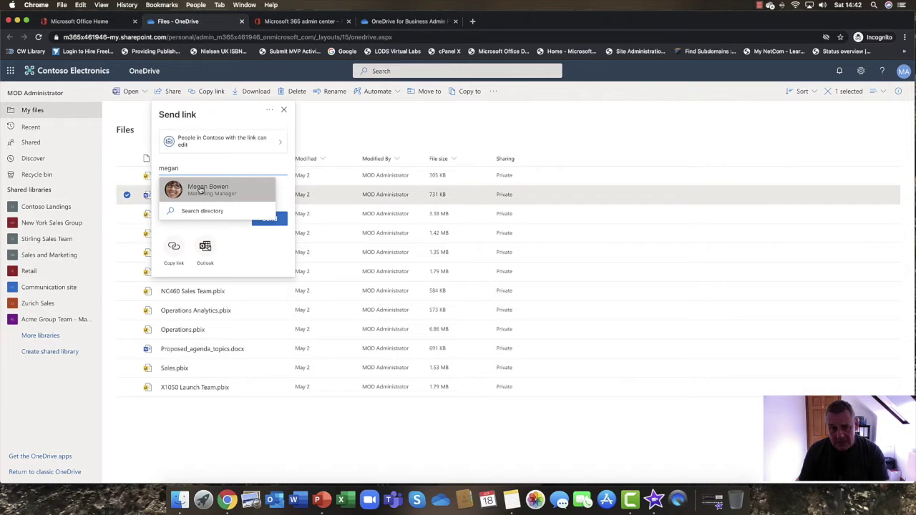
click(201, 188)
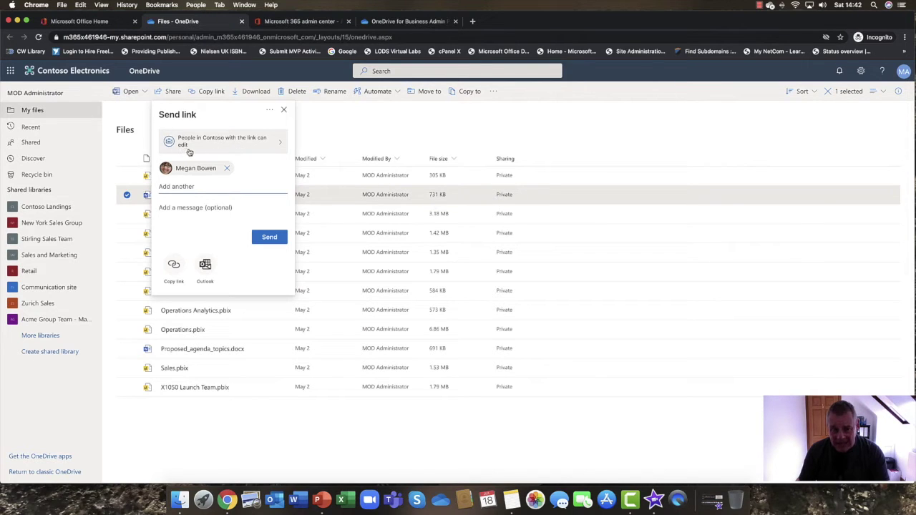
click(268, 146)
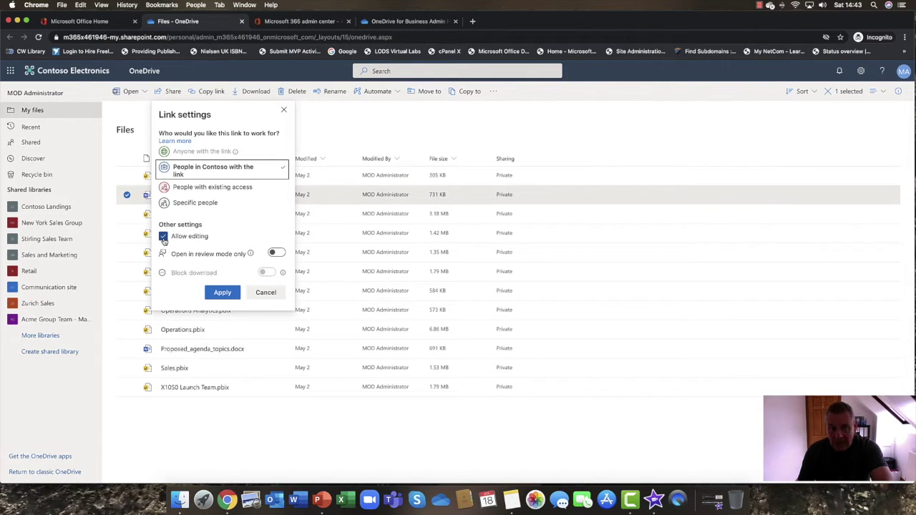
- Untick Allow editing so the Contoso link is view-only, and apply the settings
click(164, 237)
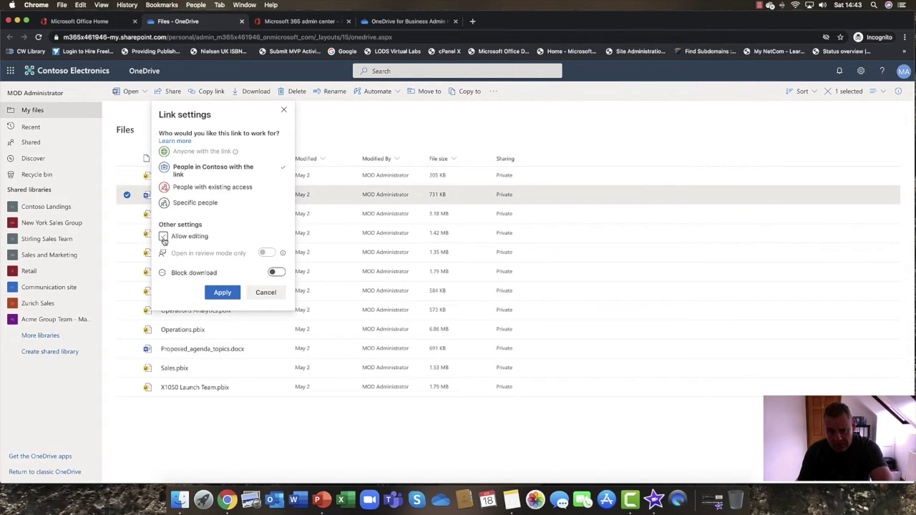
click(163, 238)
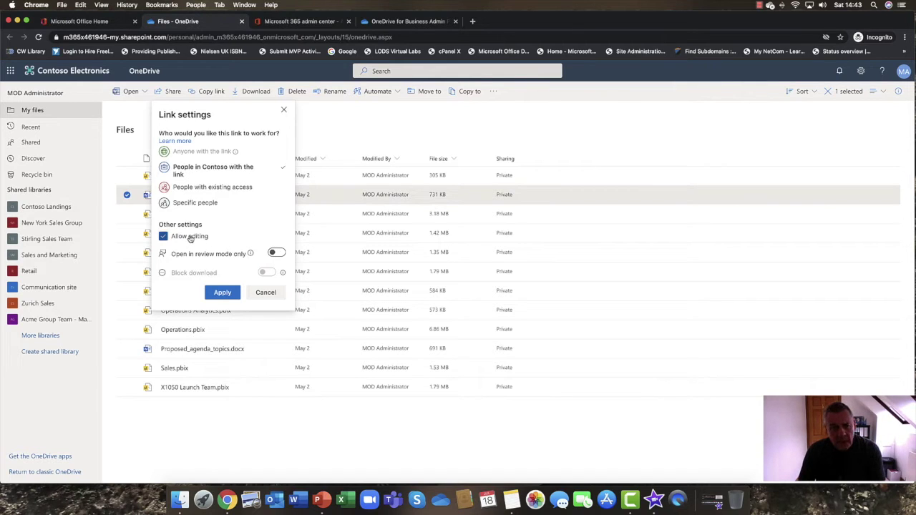
click(164, 236)
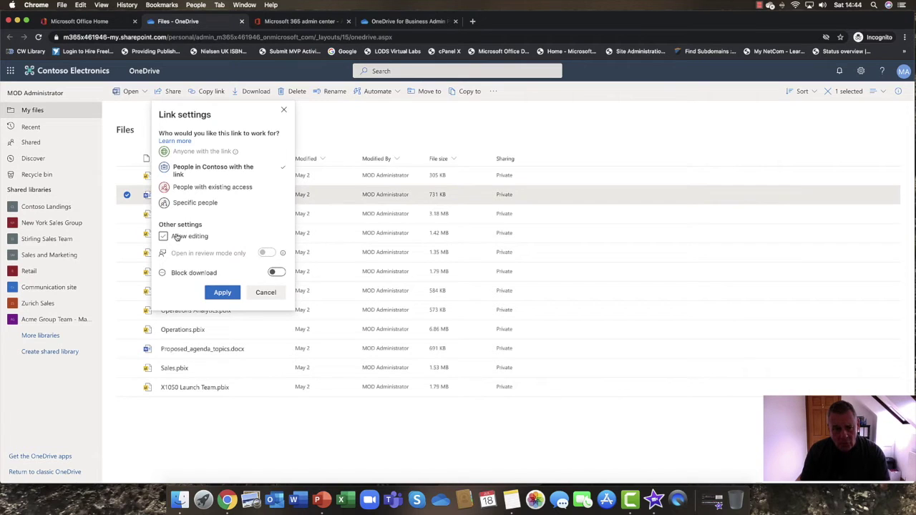
click(222, 293)
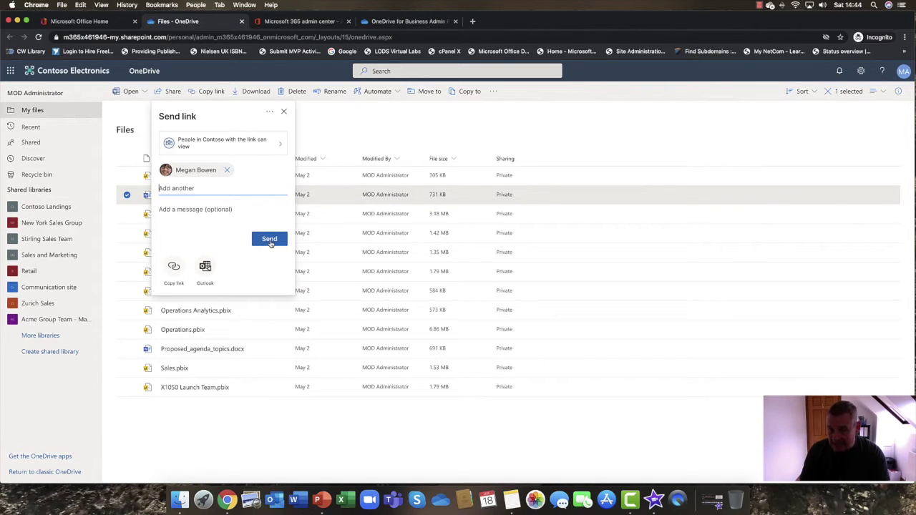
- Copy the view-only Contoso link to Employee Engagement Plan.docx and dismiss the confirmation
click(175, 268)
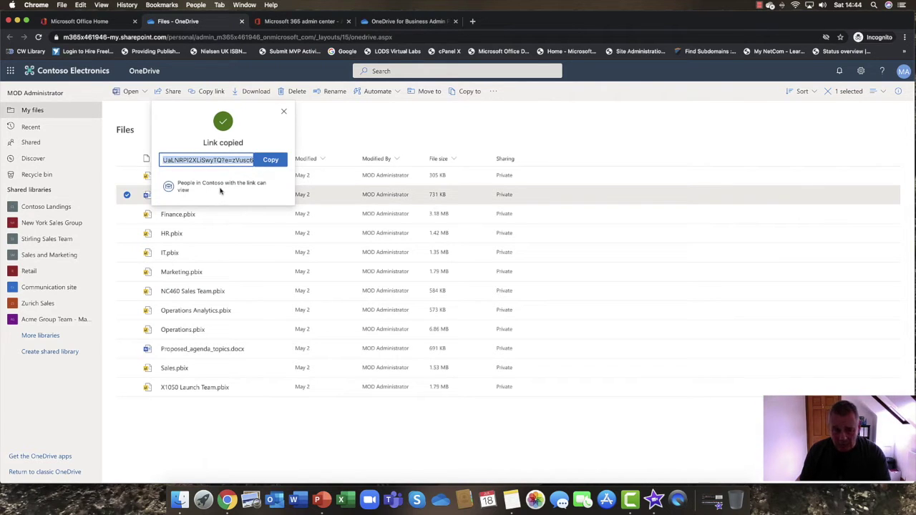
click(269, 160)
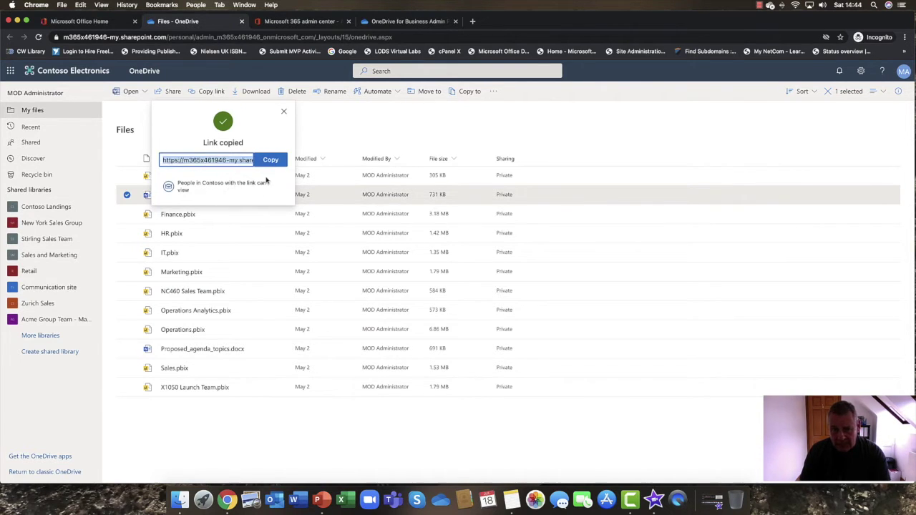
click(283, 112)
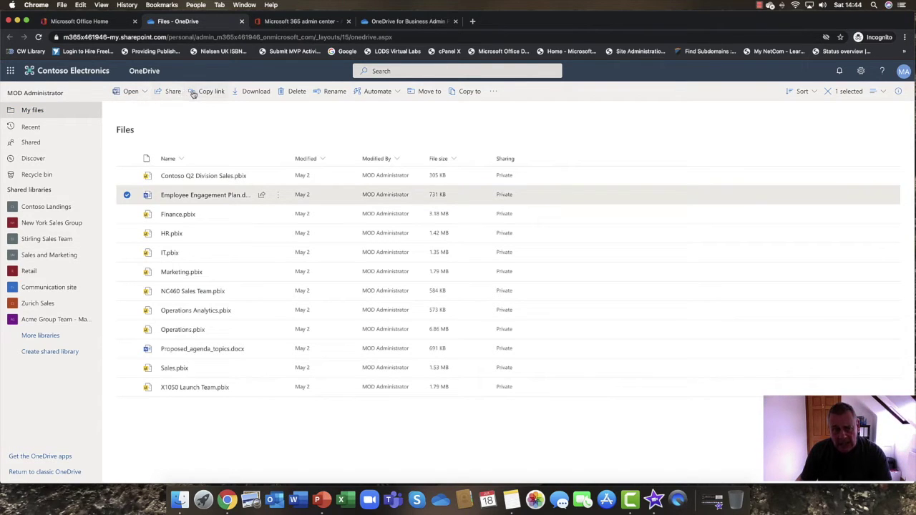
- Reselect the now-shared Employee Engagement Plan.docx and show its actions menu
click(126, 197)
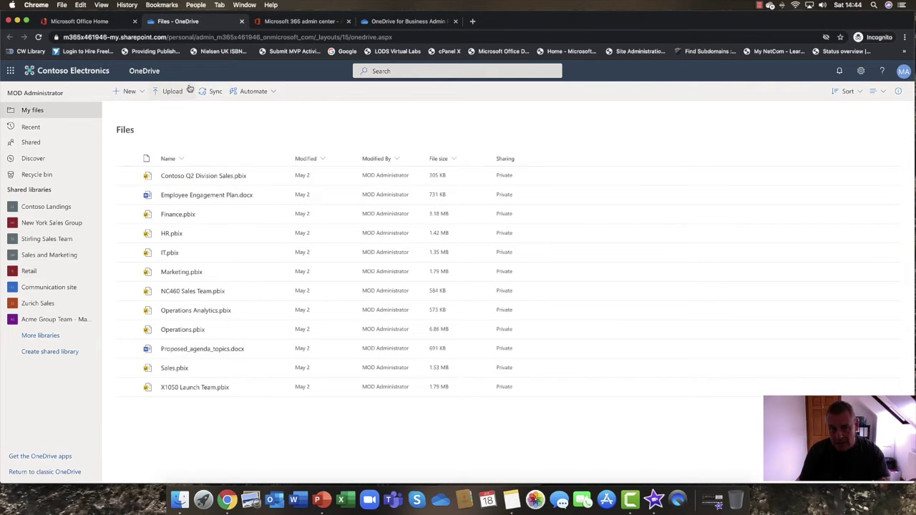
click(142, 95)
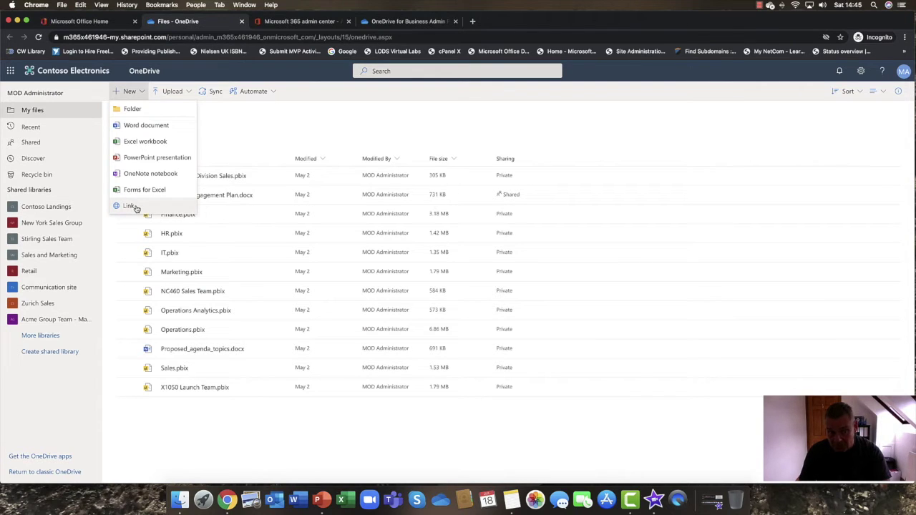
click(215, 133)
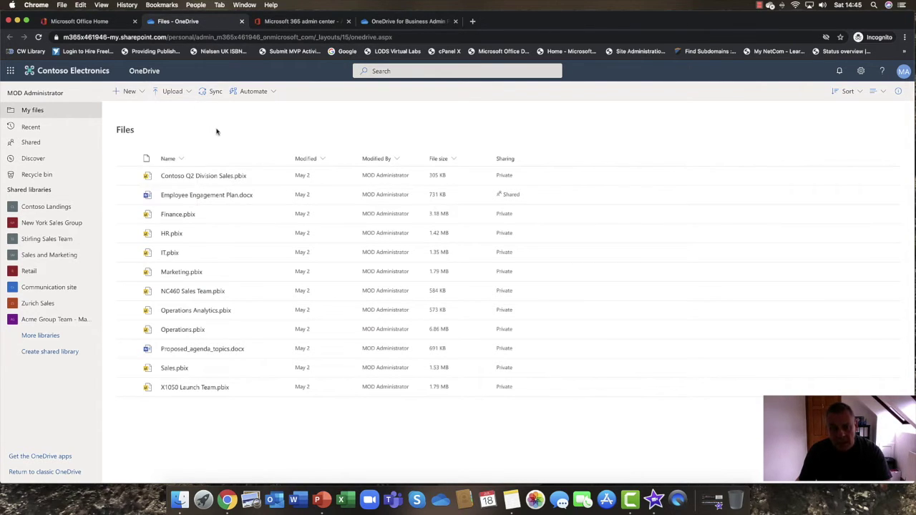
mouse_move(205, 195)
click(128, 198)
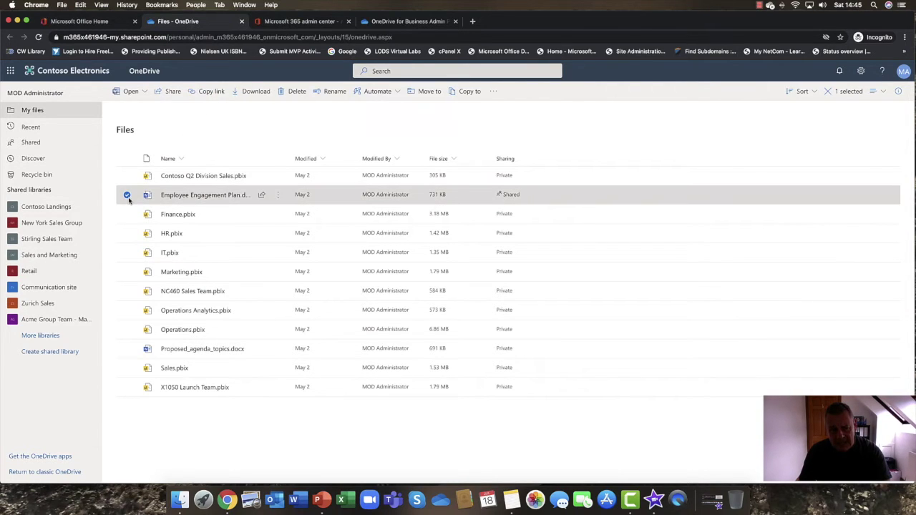
click(279, 195)
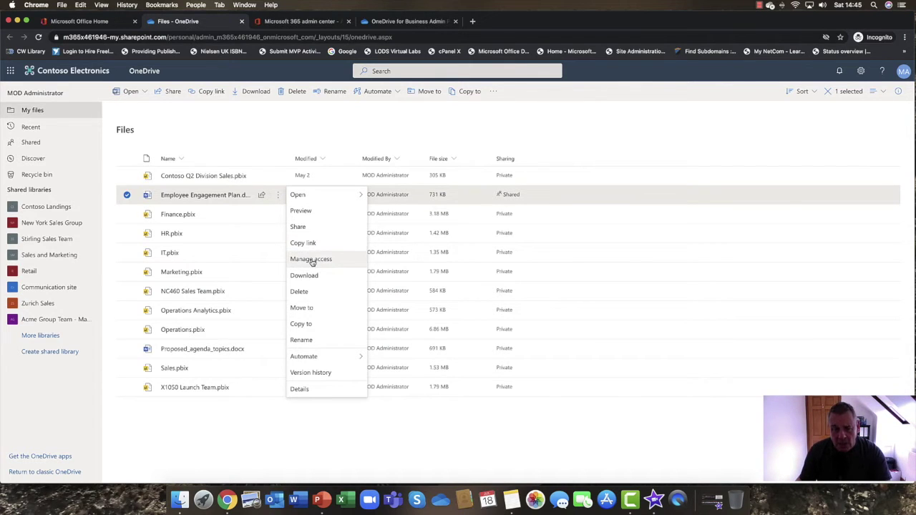
- Review Manage access for the file, showing one view-only Contoso link, then close it
click(323, 260)
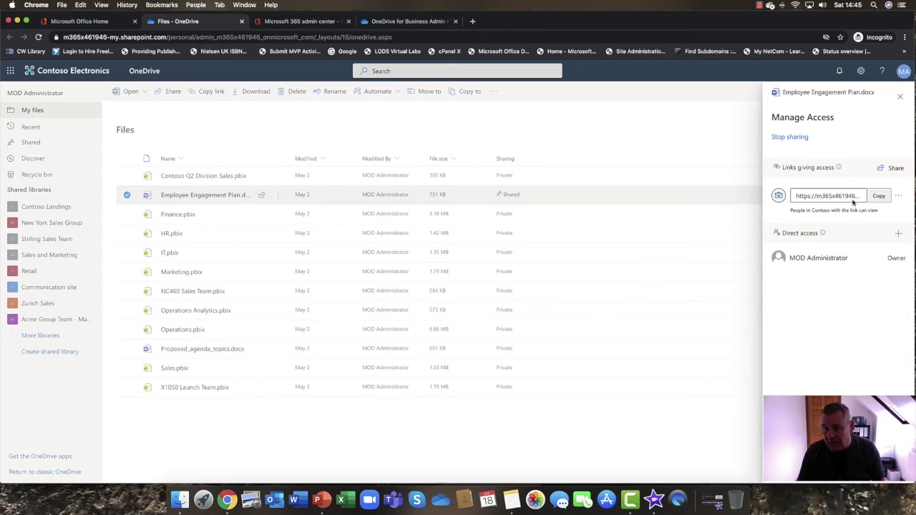
click(899, 98)
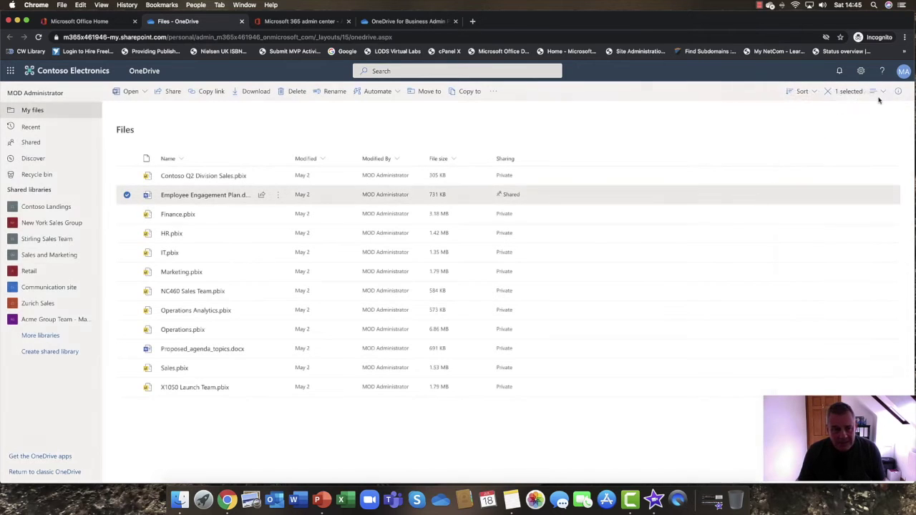
click(279, 196)
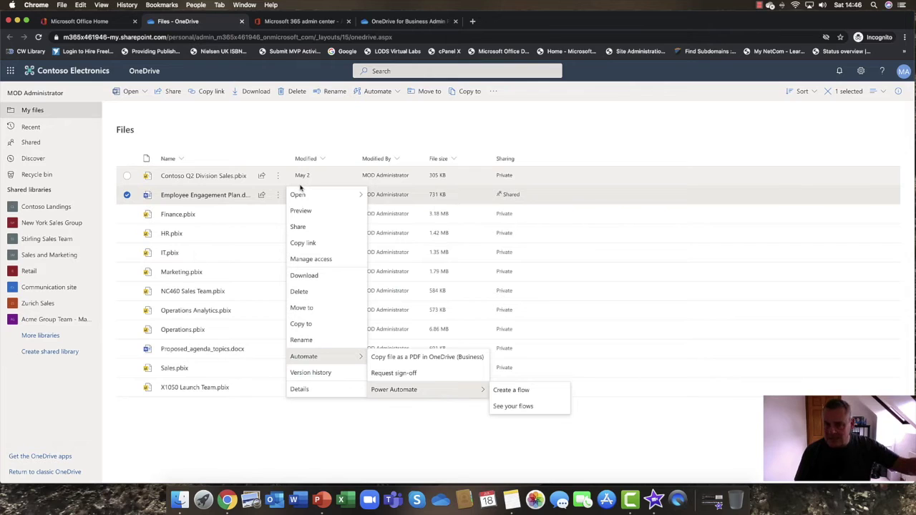
mouse_move(308, 195)
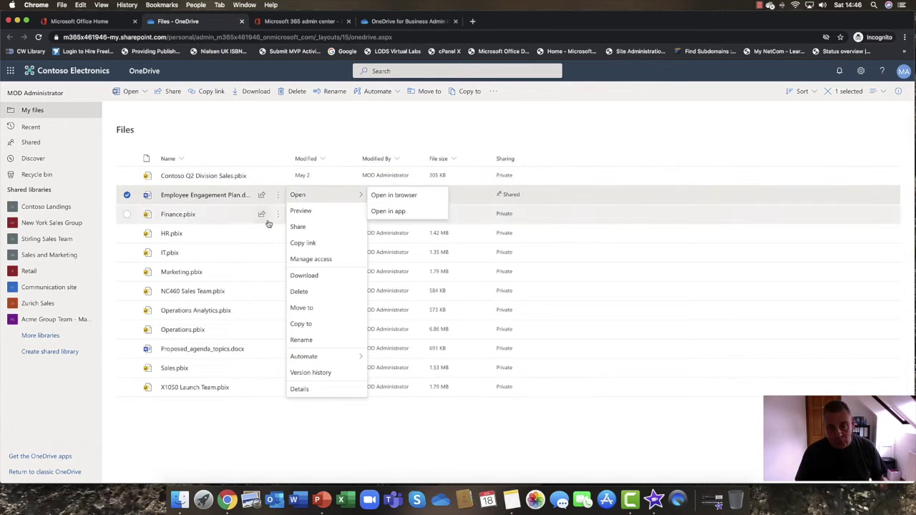
click(281, 422)
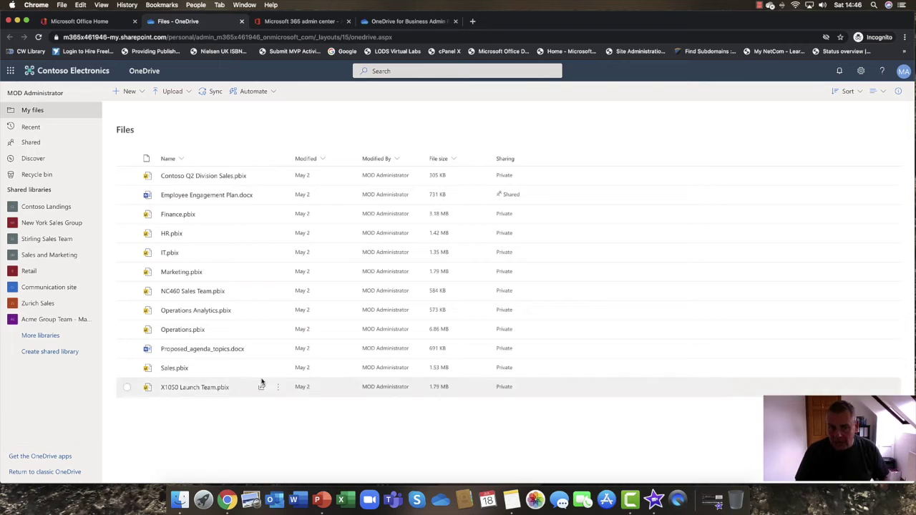
- Open Employee Engagement Plan in Word for the web, then move to the Microsoft 365 admin centers list
click(183, 203)
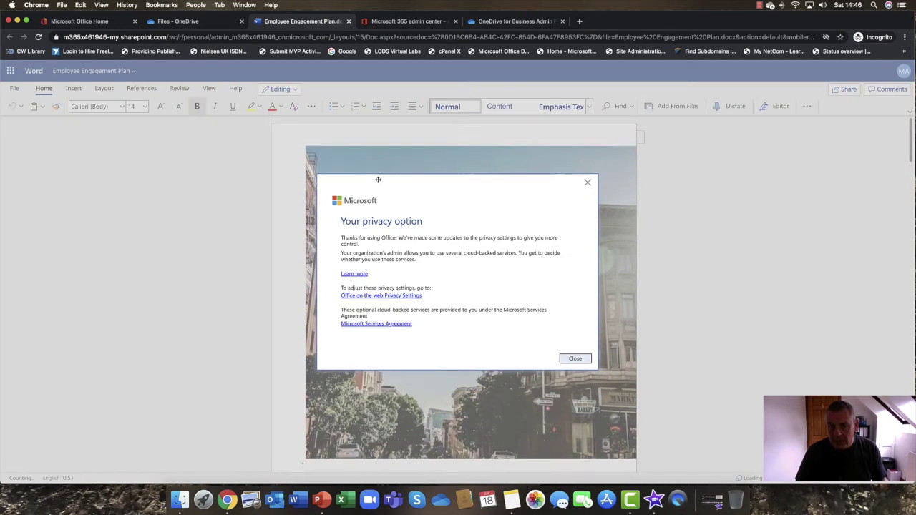
click(574, 359)
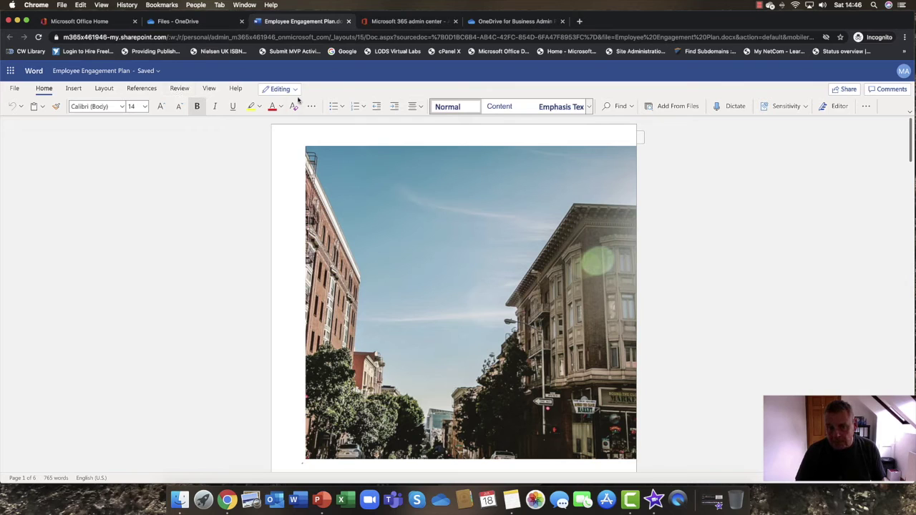
click(508, 21)
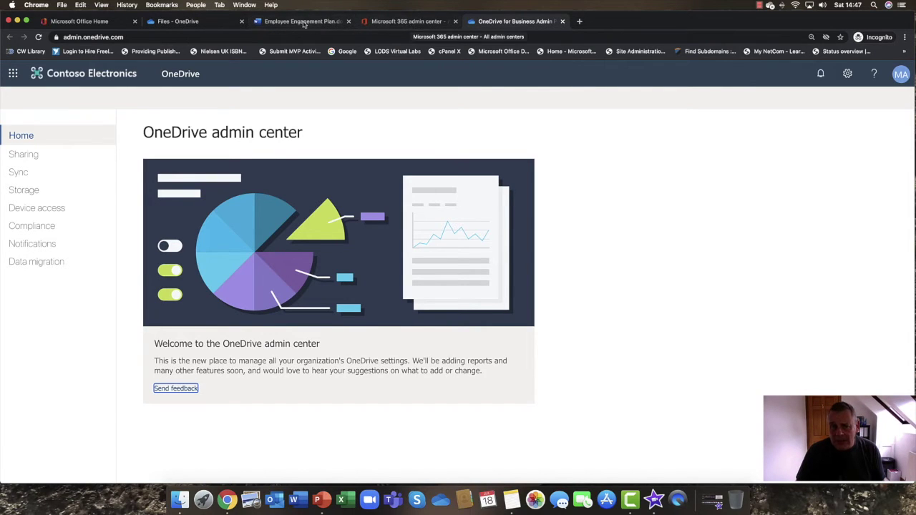
click(391, 21)
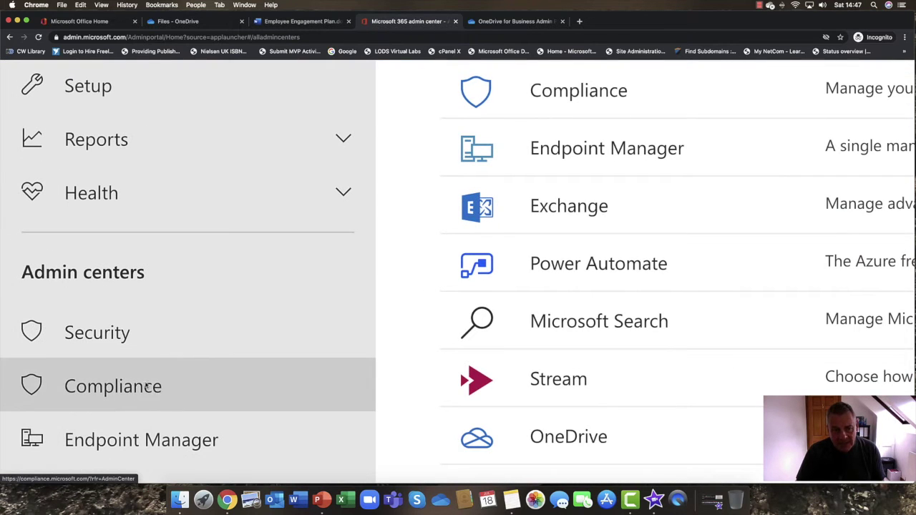
scroll(139, 328, down, 2)
scroll(141, 324, down, 4)
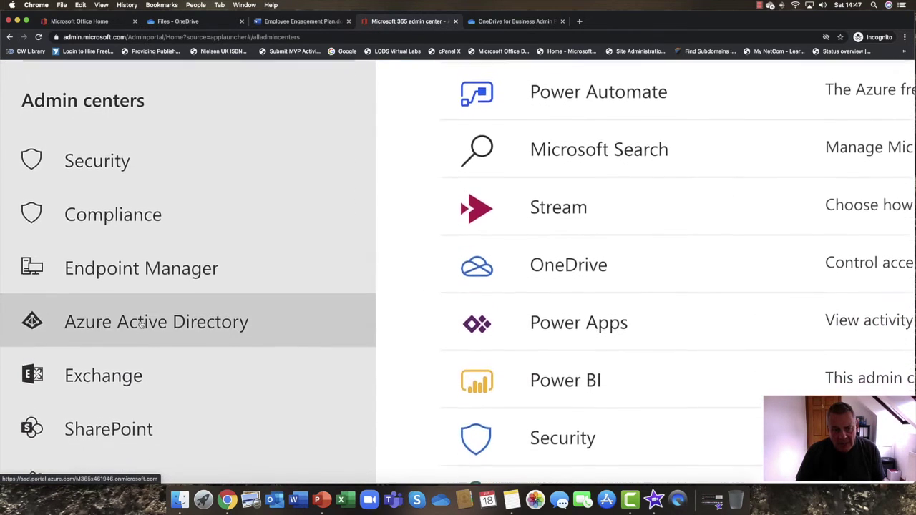
scroll(139, 324, down, 2)
scroll(138, 323, down, 2)
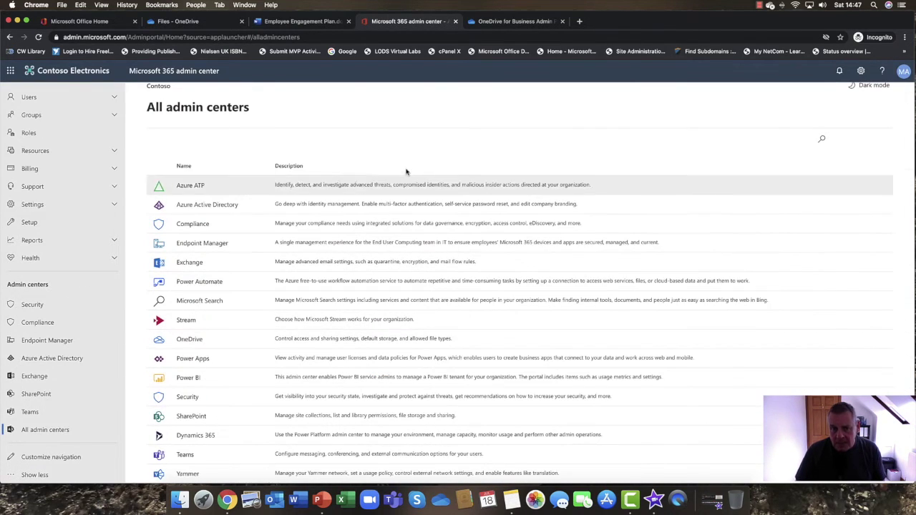
click(530, 23)
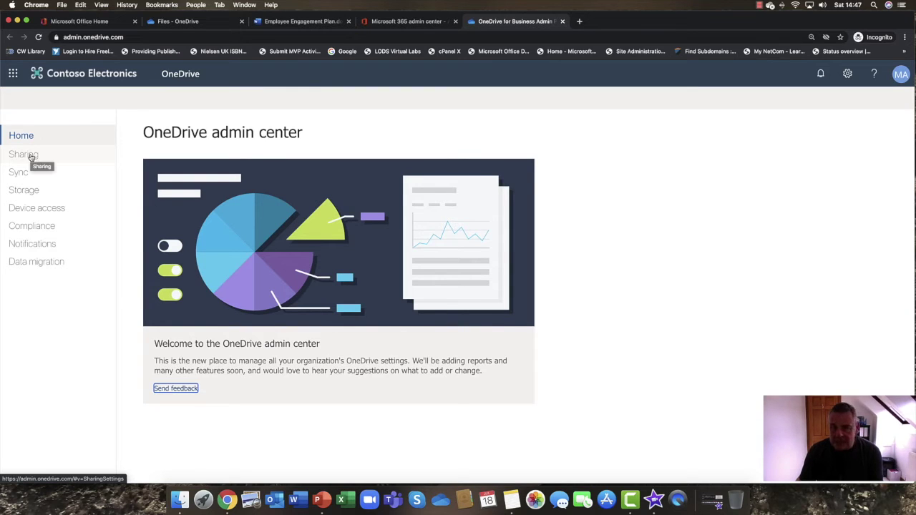
click(32, 157)
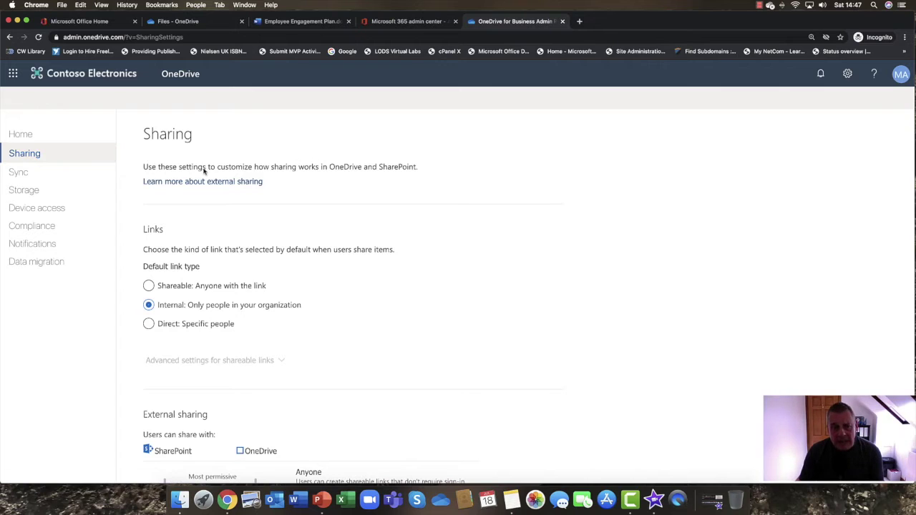
- Try each Default link type option, ending on Internal: Only people in your organization
scroll(204, 170, down, 1)
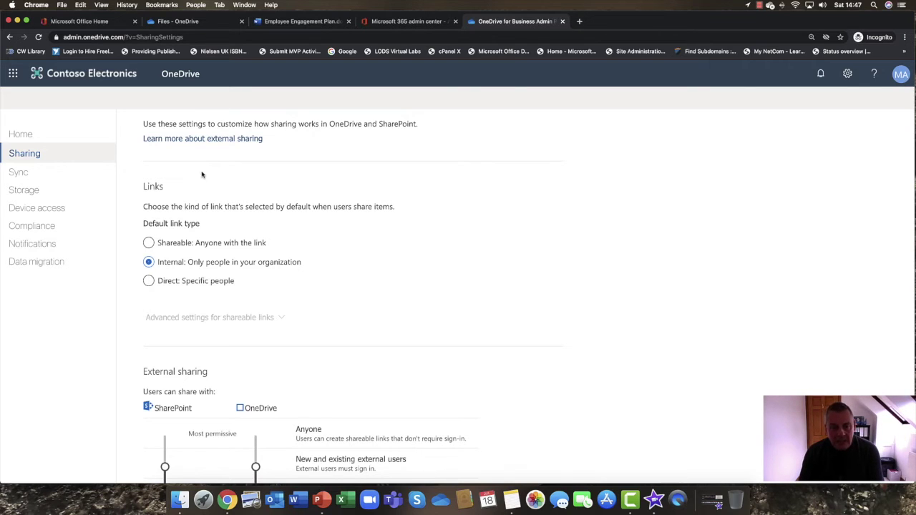
scroll(202, 175, down, 1)
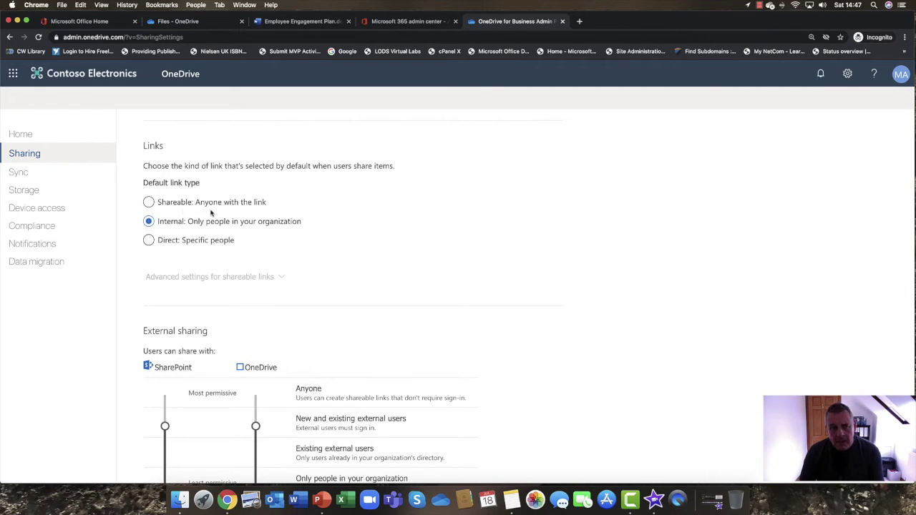
click(196, 204)
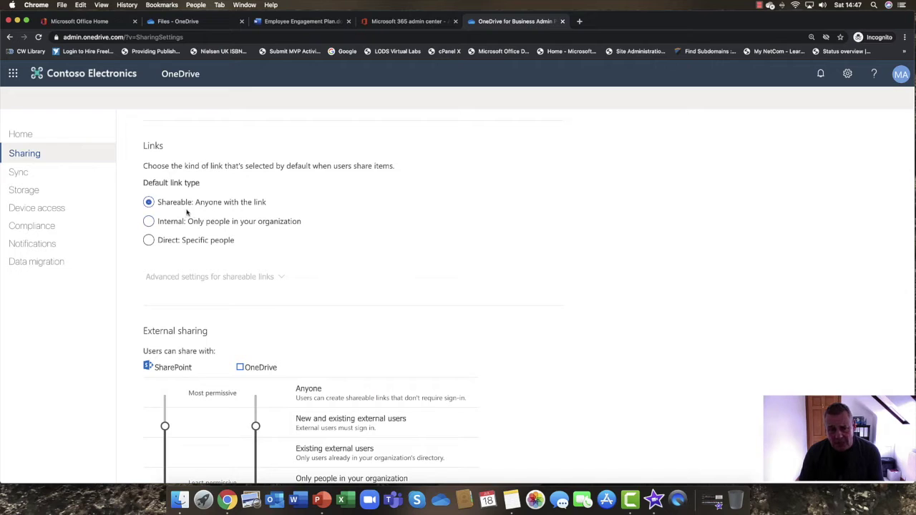
click(189, 225)
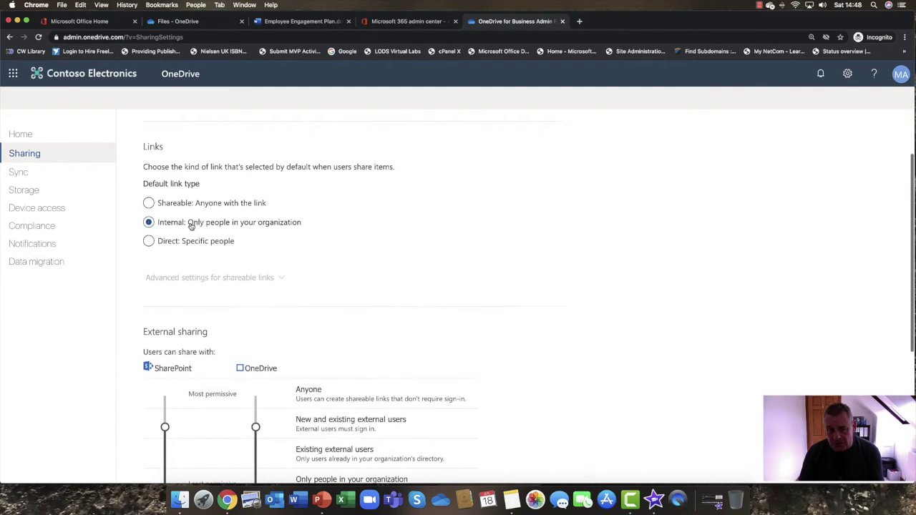
click(161, 247)
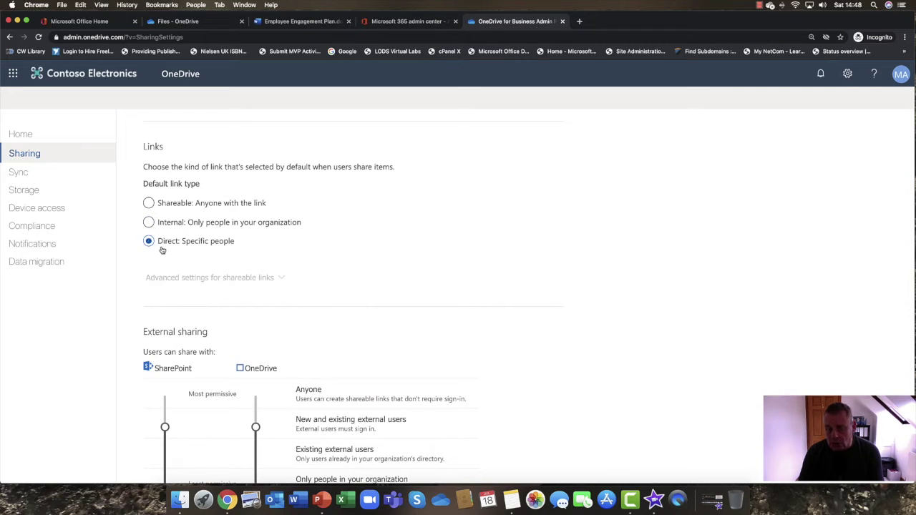
click(169, 227)
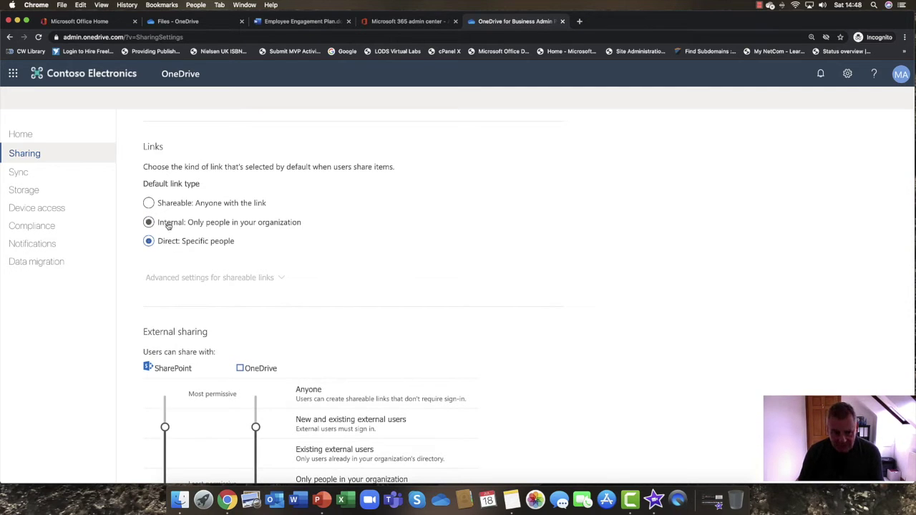
click(169, 206)
click(167, 225)
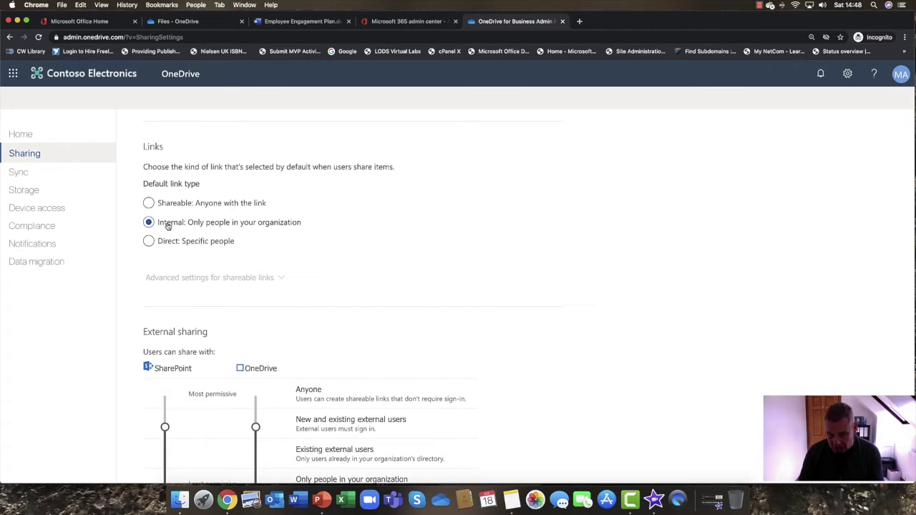
- Drag the OneDrive and SharePoint external sharing sliders up to Anyone
scroll(224, 238, down, 3)
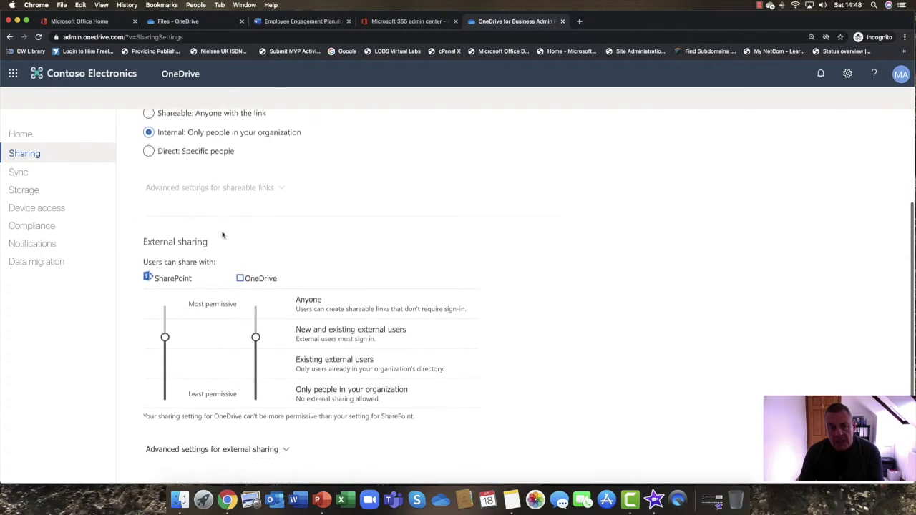
scroll(223, 238, down, 2)
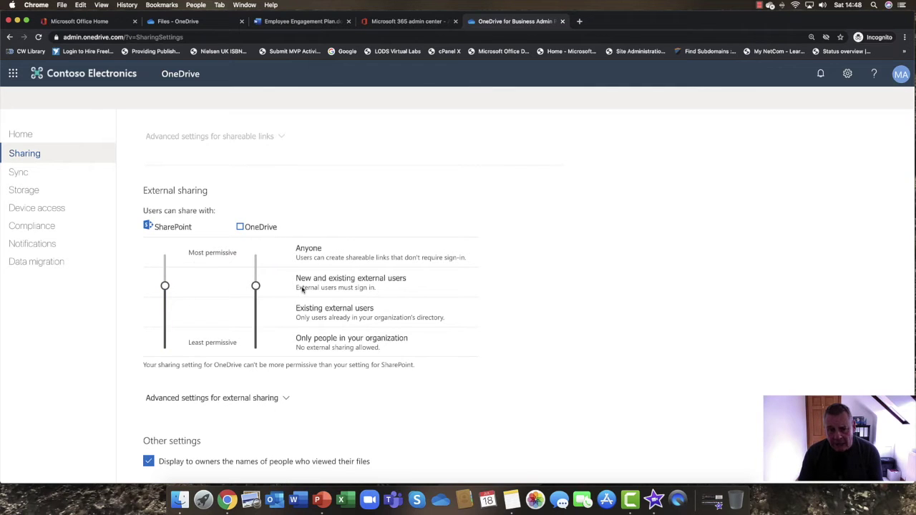
scroll(302, 293, down, 1)
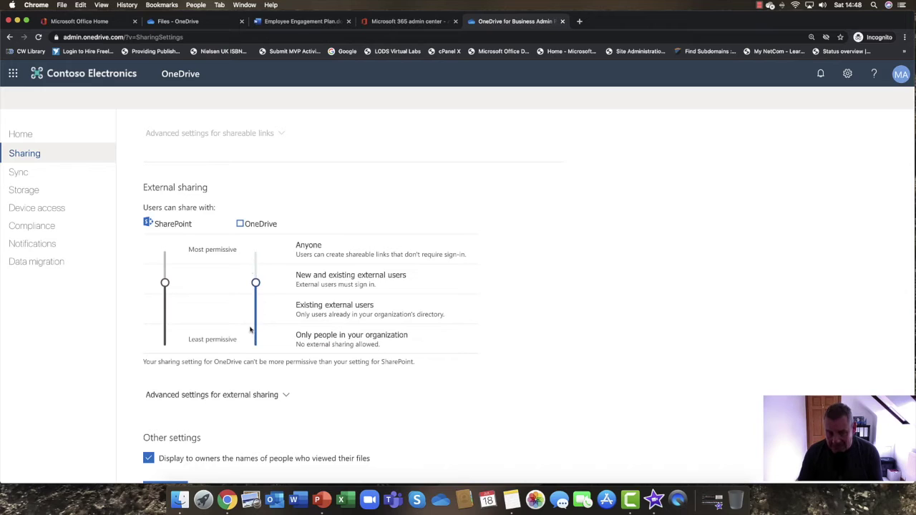
drag(256, 283, 255, 251)
drag(165, 284, 166, 253)
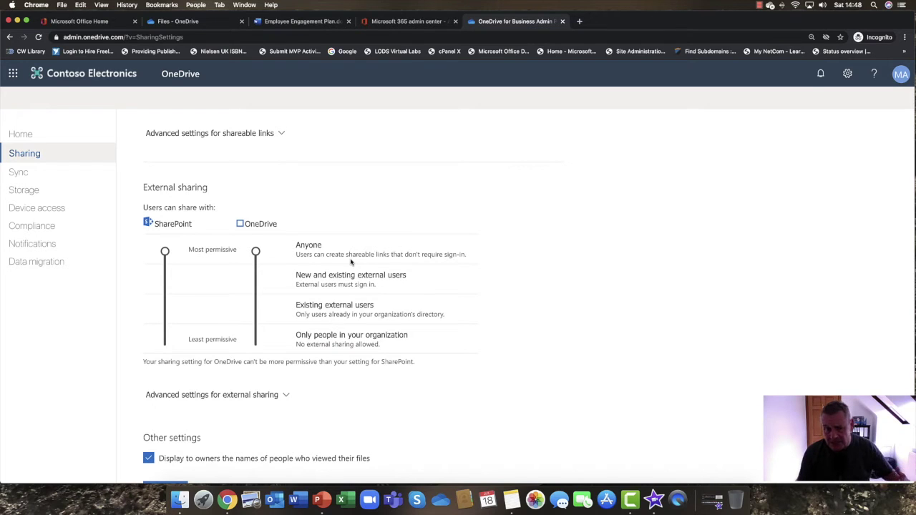
- Try organization-only sharing for SharePoint and OneDrive, then restore new and existing external users
click(256, 281)
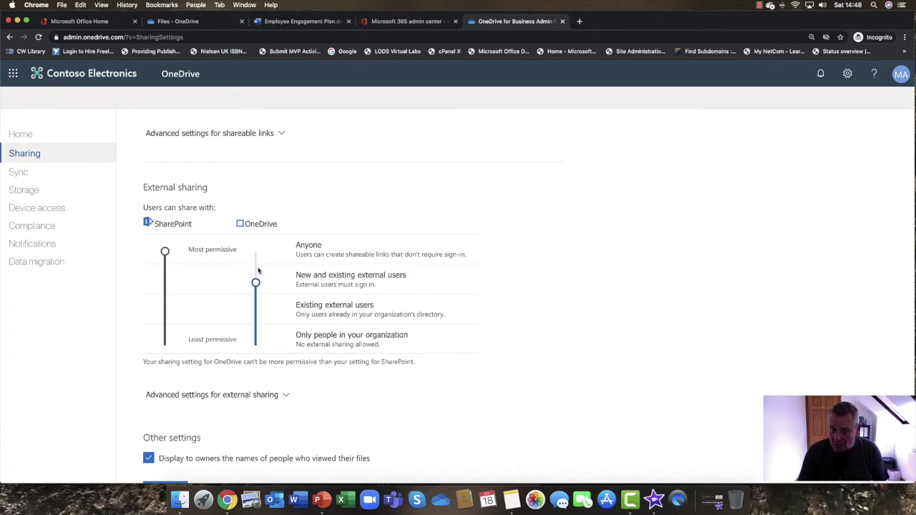
click(164, 275)
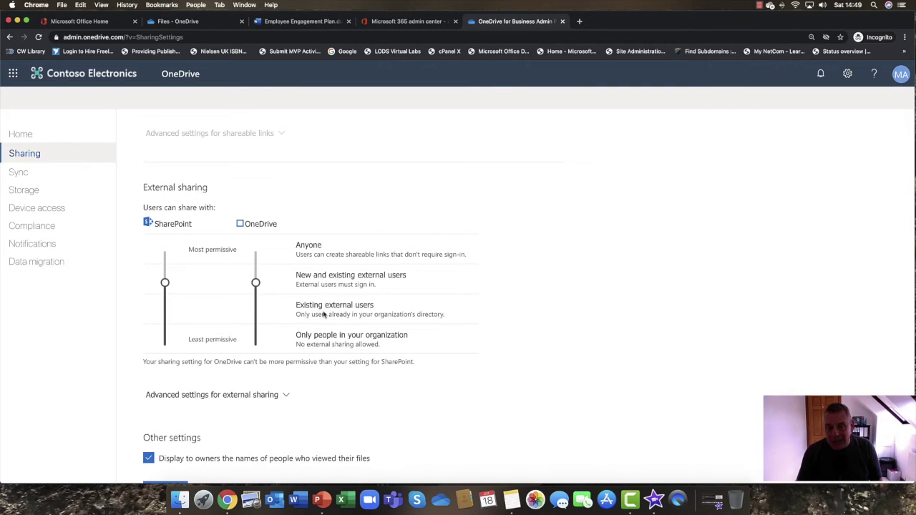
click(255, 334)
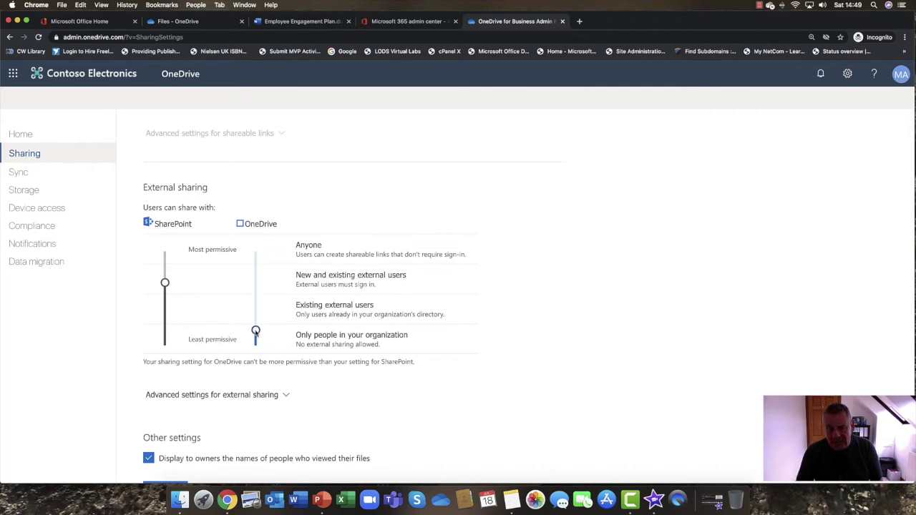
click(164, 337)
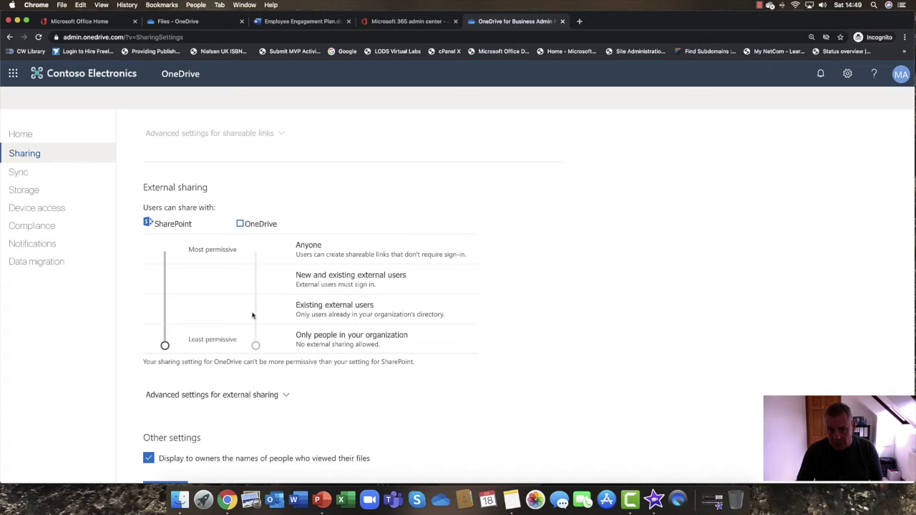
click(164, 300)
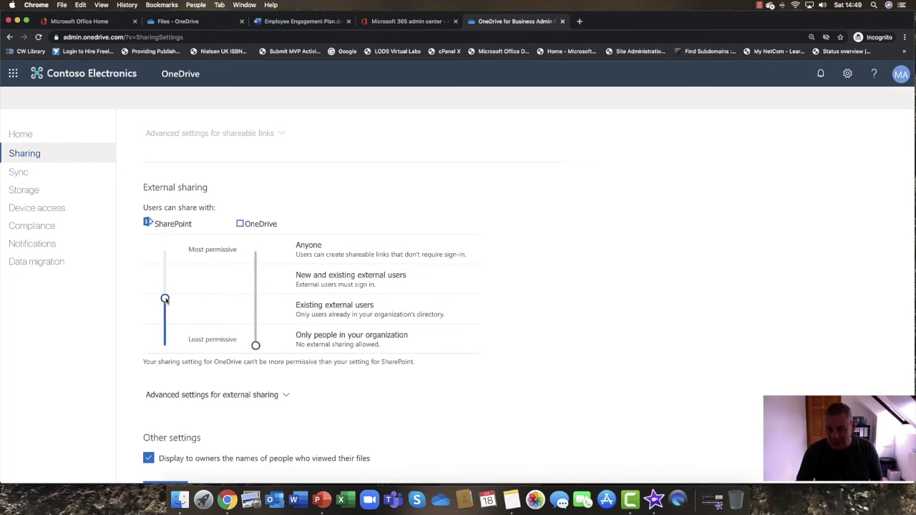
click(255, 284)
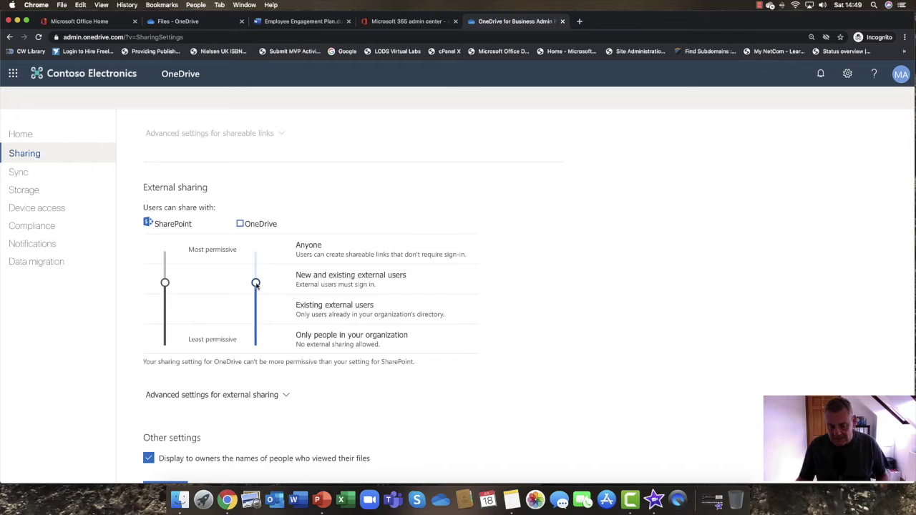
scroll(226, 295, down, 3)
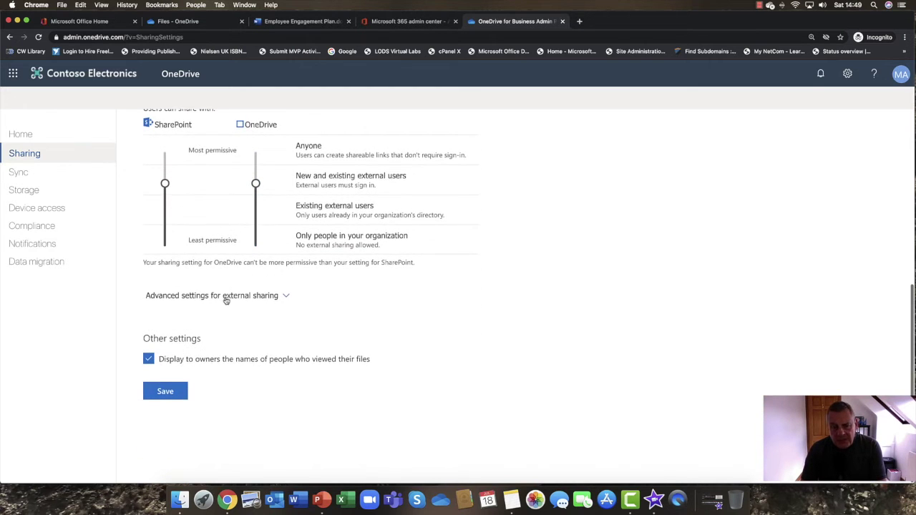
- Expand advanced external sharing and toggle the specific-domains sharing restriction off and back on
click(286, 296)
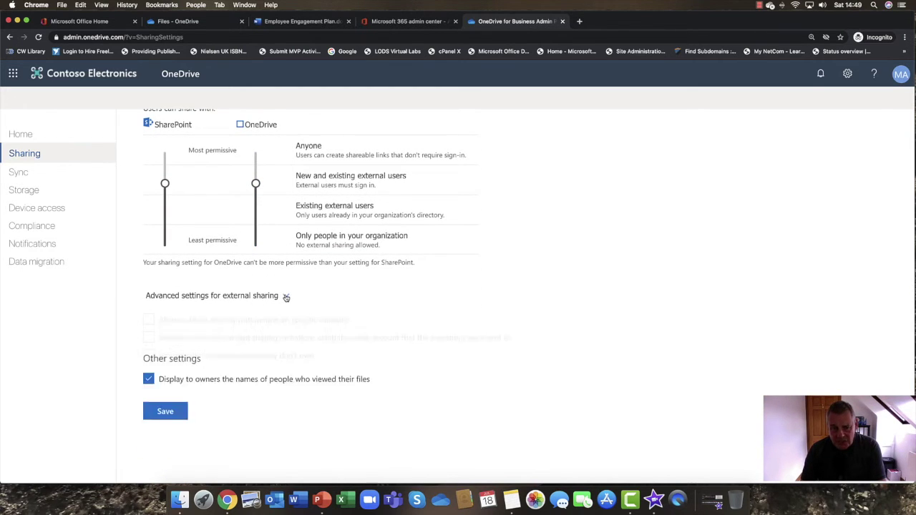
scroll(285, 298, down, 2)
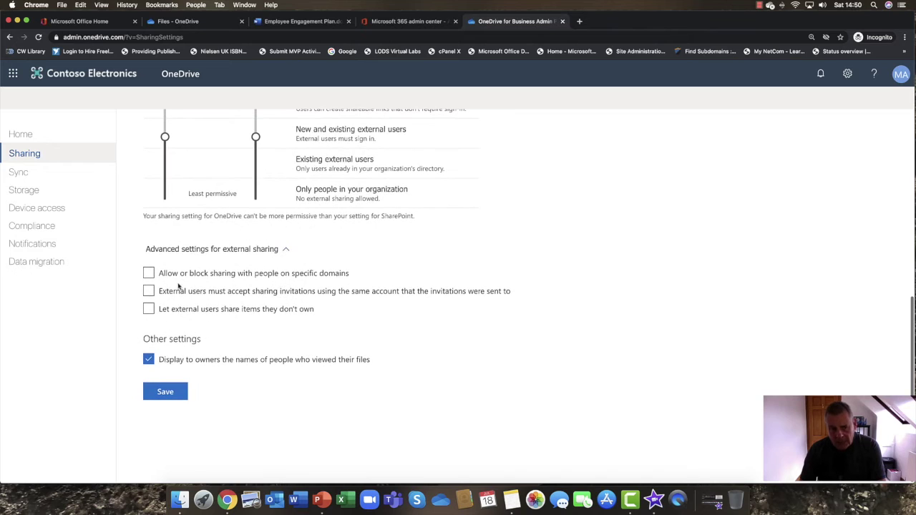
click(167, 280)
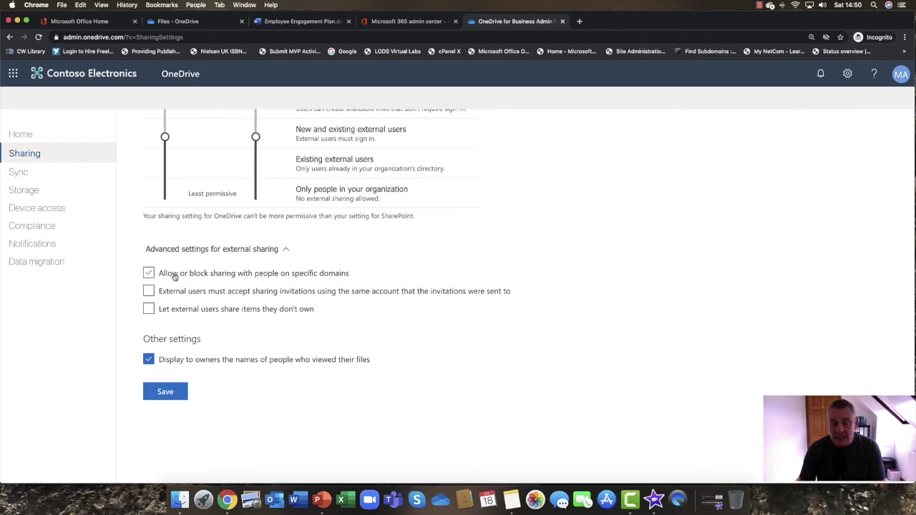
click(149, 273)
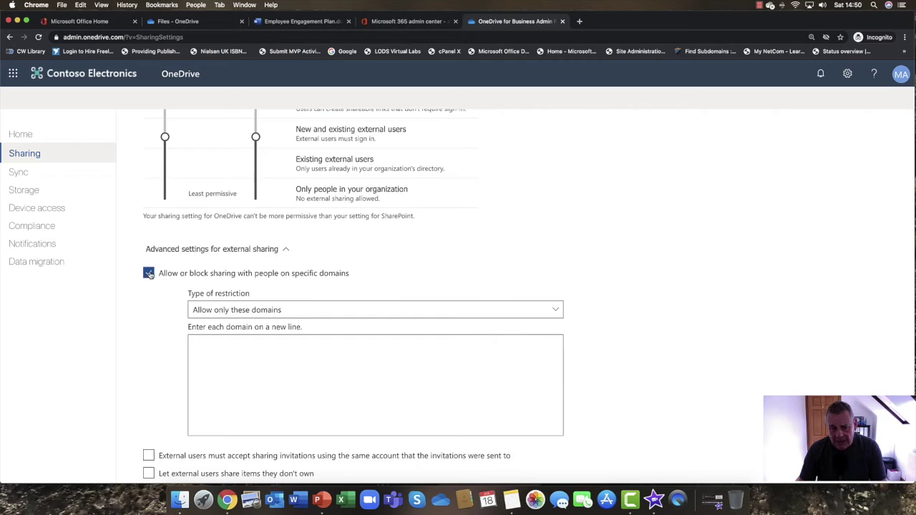
click(149, 273)
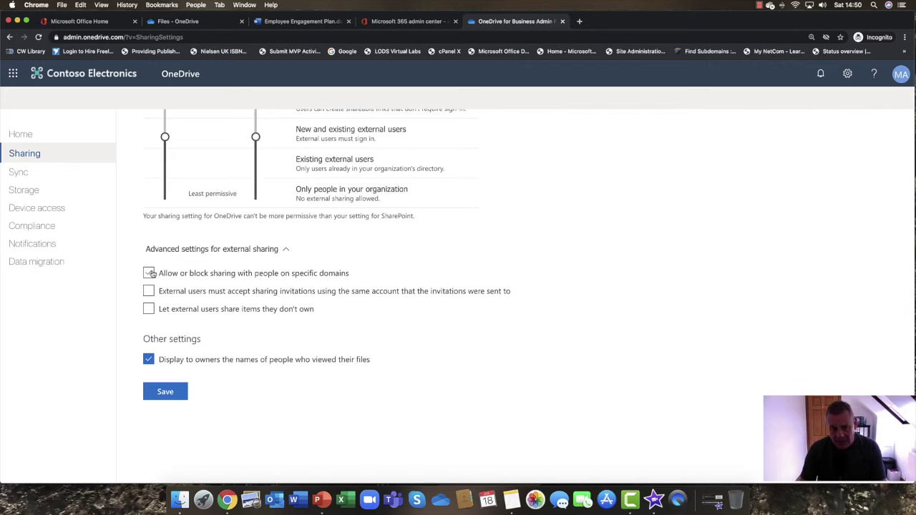
click(149, 273)
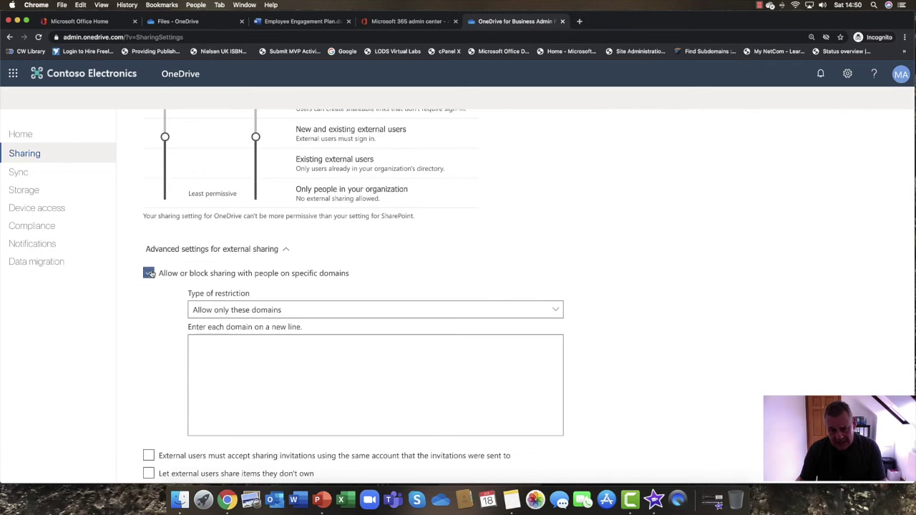
- Try the allow-only and block-domains restriction types, then turn domain restriction off
click(269, 307)
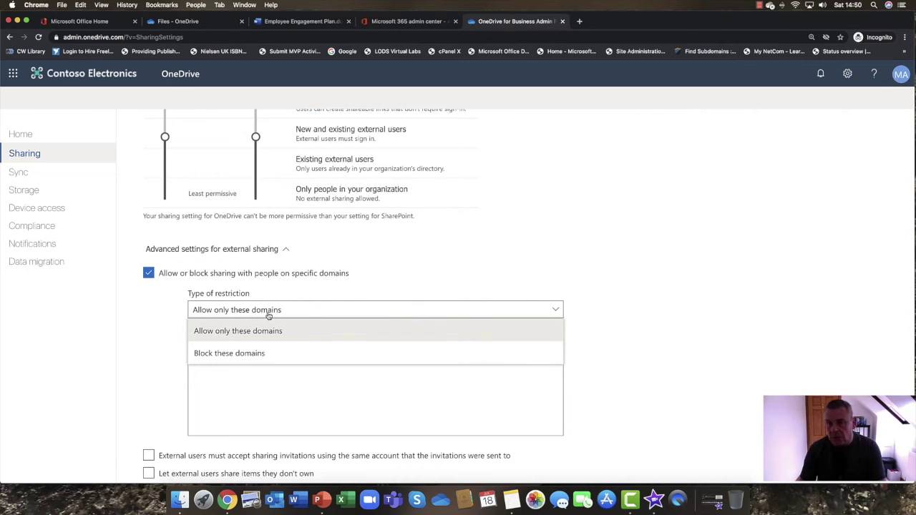
click(270, 316)
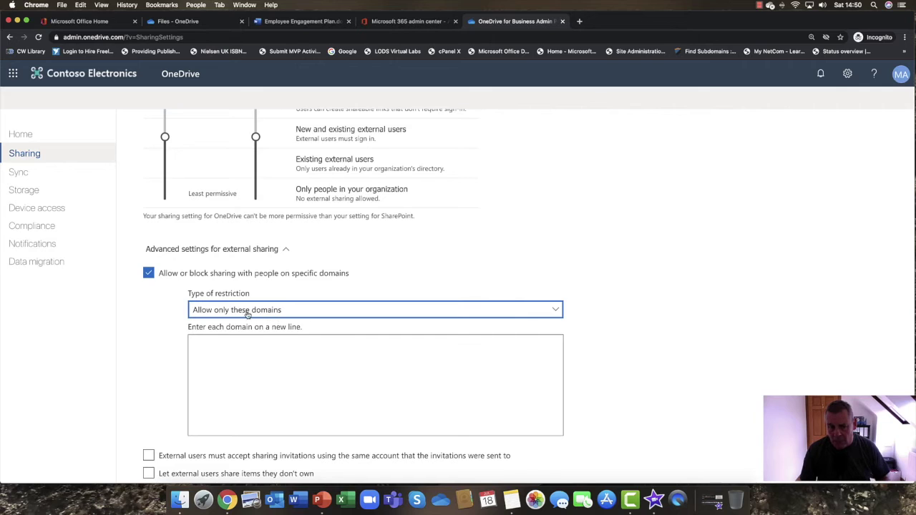
click(250, 318)
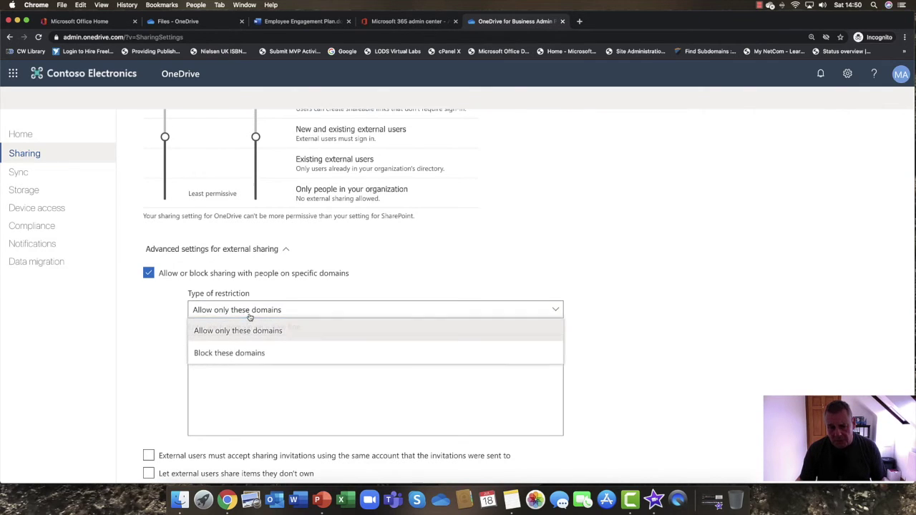
click(246, 353)
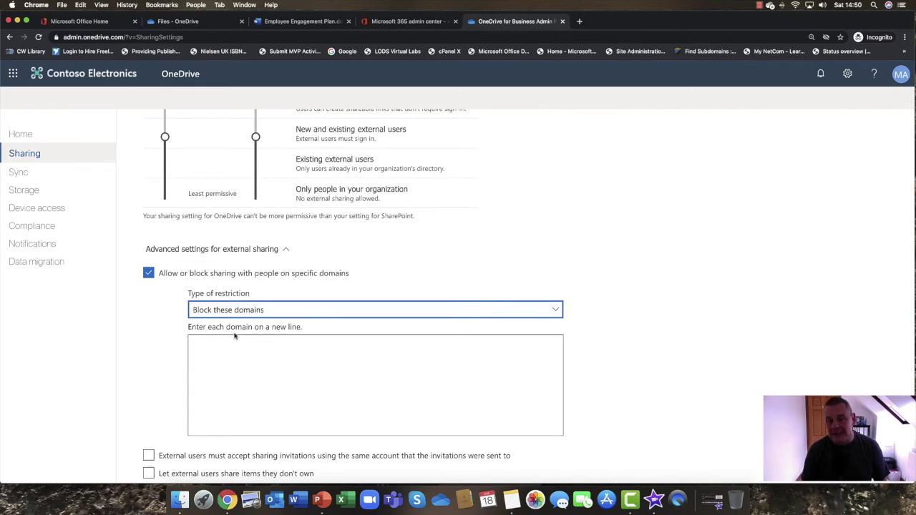
click(235, 313)
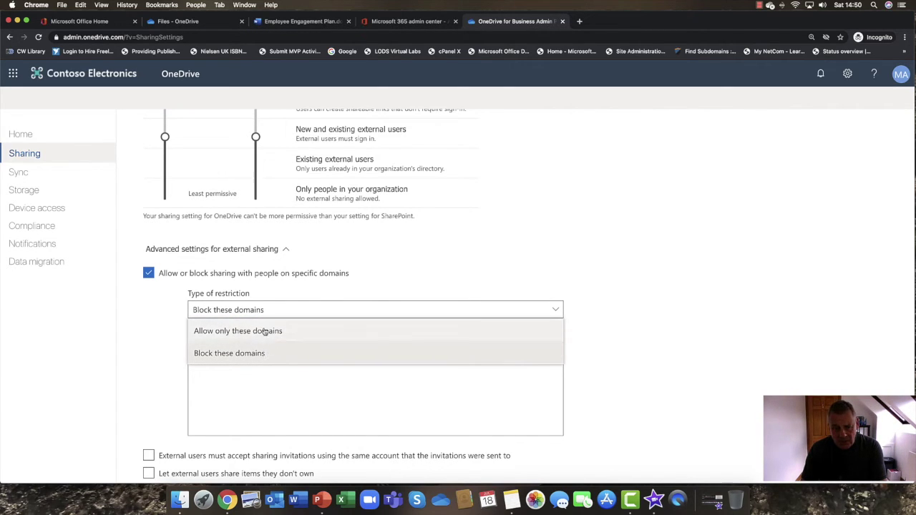
click(278, 293)
click(149, 275)
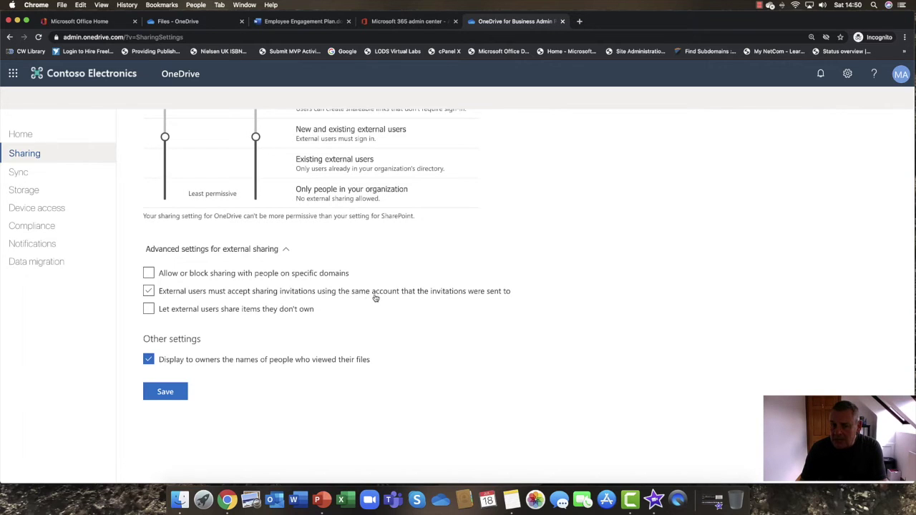
- Toggle the invited-account and external resharing options, leaving all advanced sharing options off
click(434, 297)
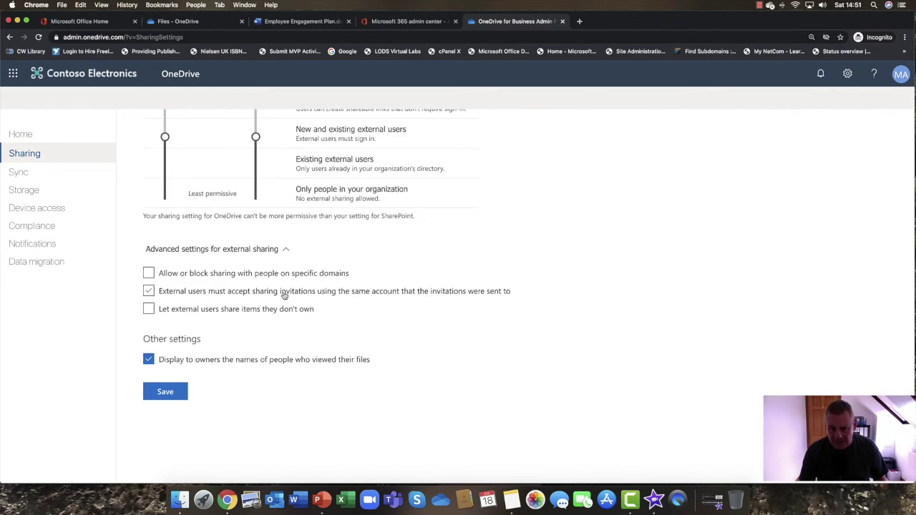
click(195, 295)
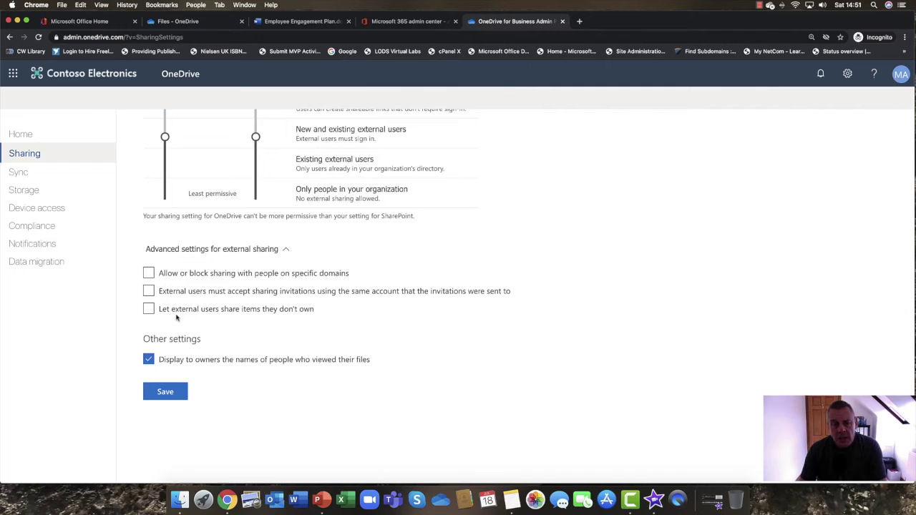
click(226, 315)
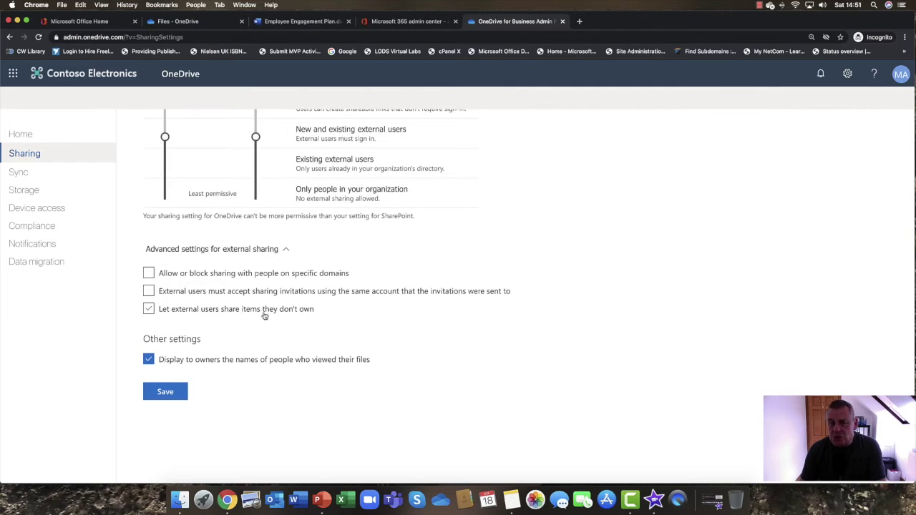
click(229, 316)
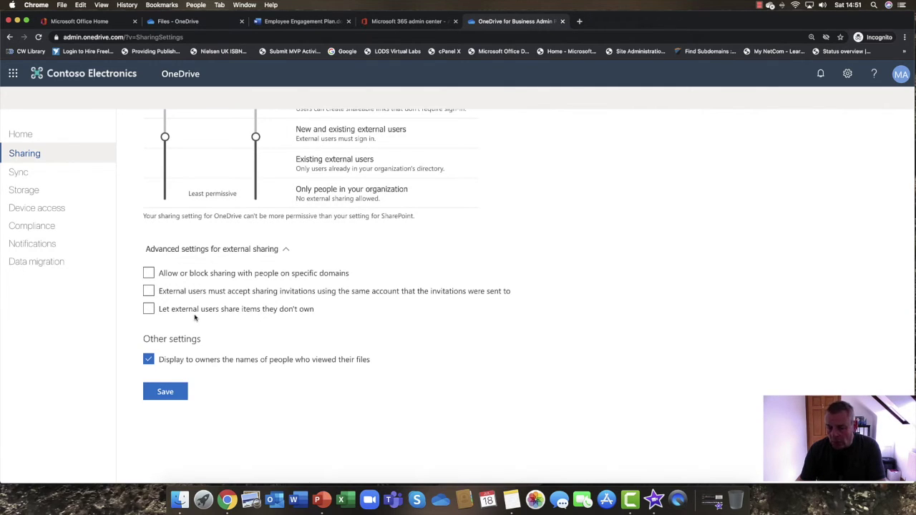
click(153, 315)
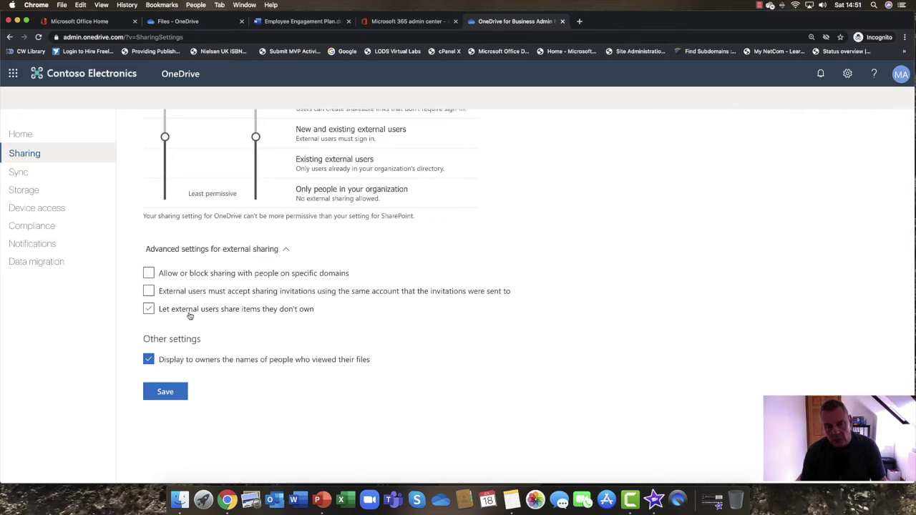
click(186, 312)
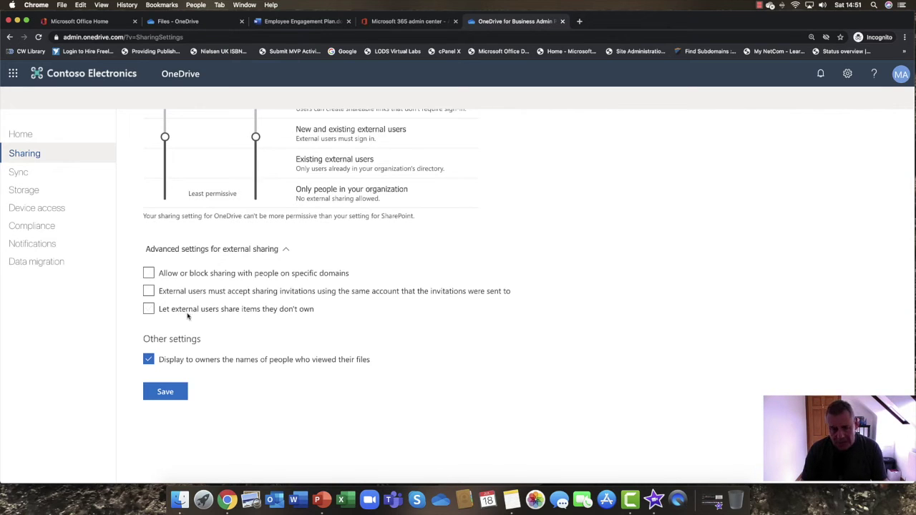
- Save the sharing settings and go to the Sync settings
click(182, 395)
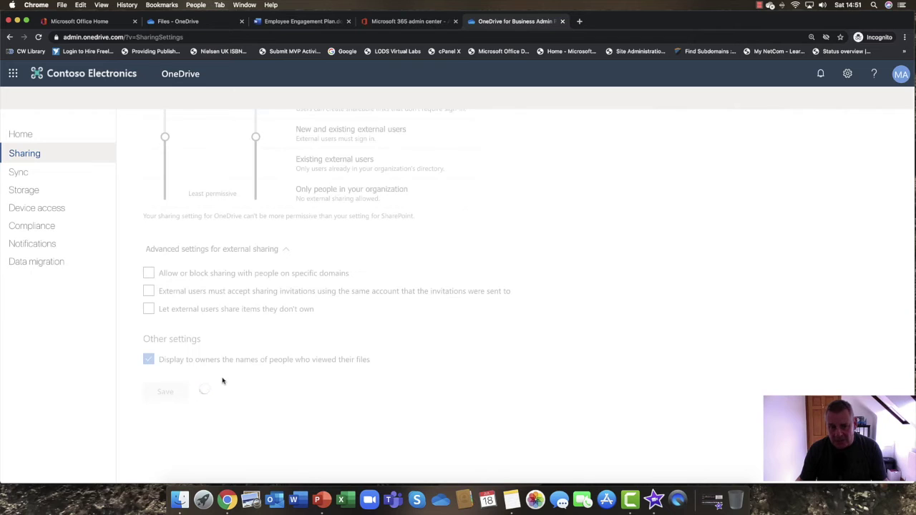
scroll(222, 381, up, 5)
scroll(222, 381, up, 5)
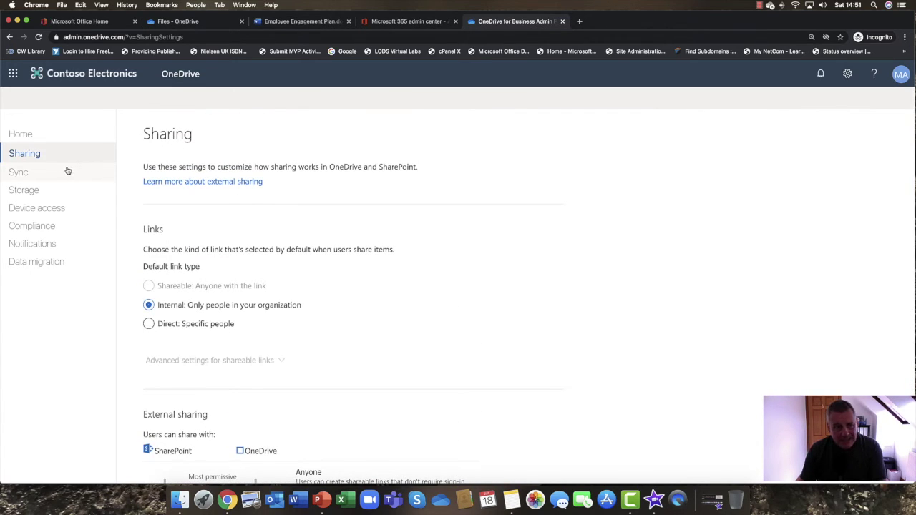
click(18, 175)
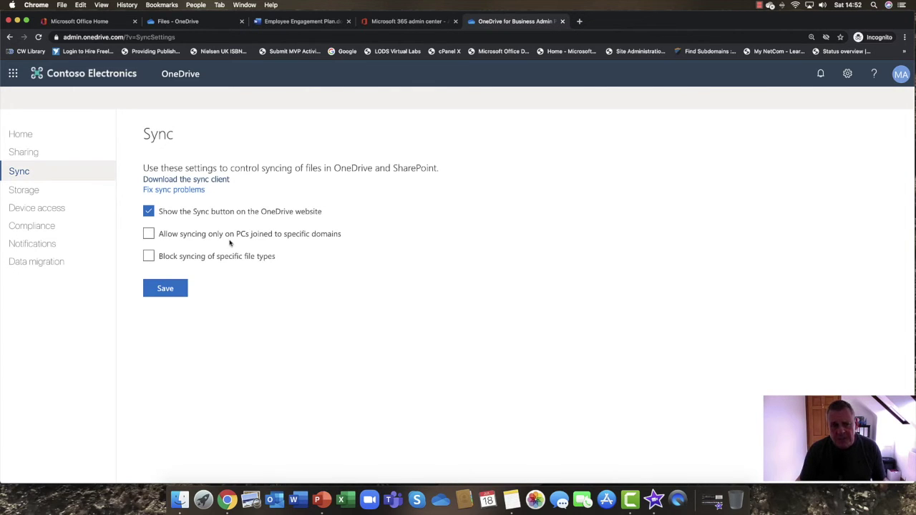
- Try domain-joined PC and file-type sync restrictions, turn both off, and save Sync settings
click(287, 241)
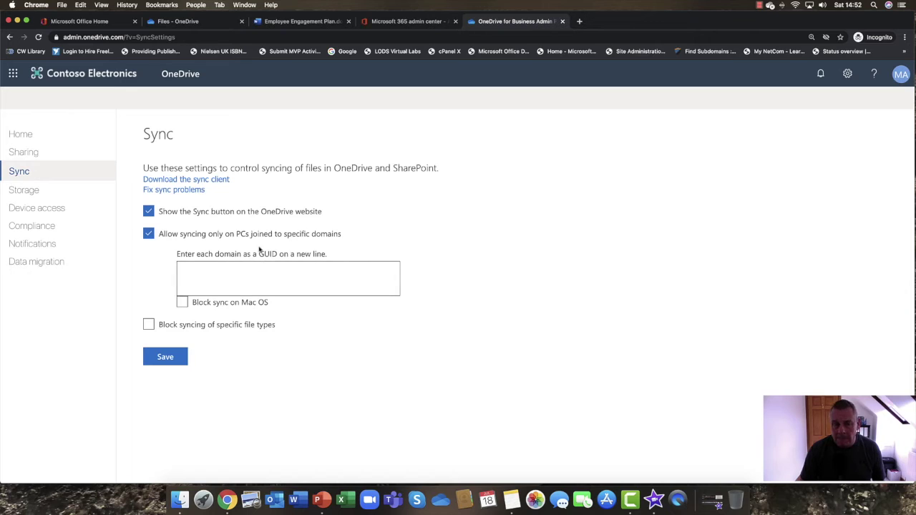
click(278, 237)
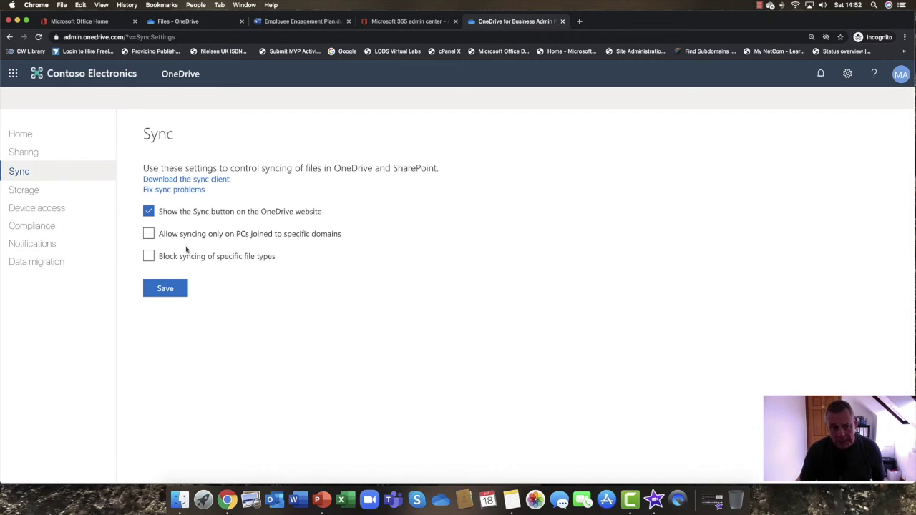
click(155, 257)
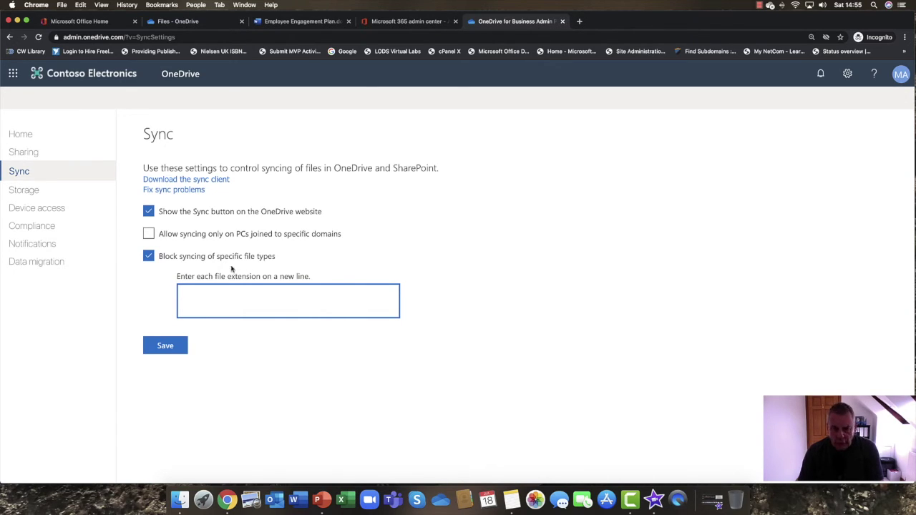
click(149, 256)
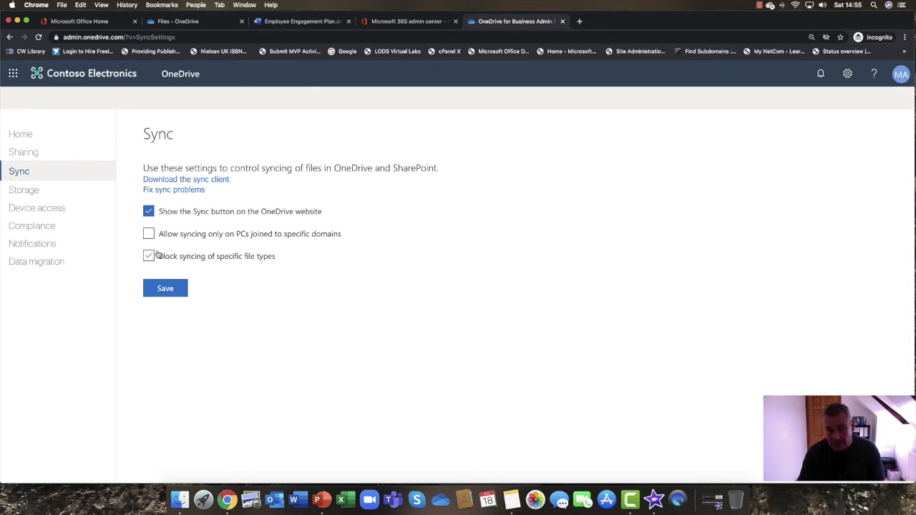
click(162, 288)
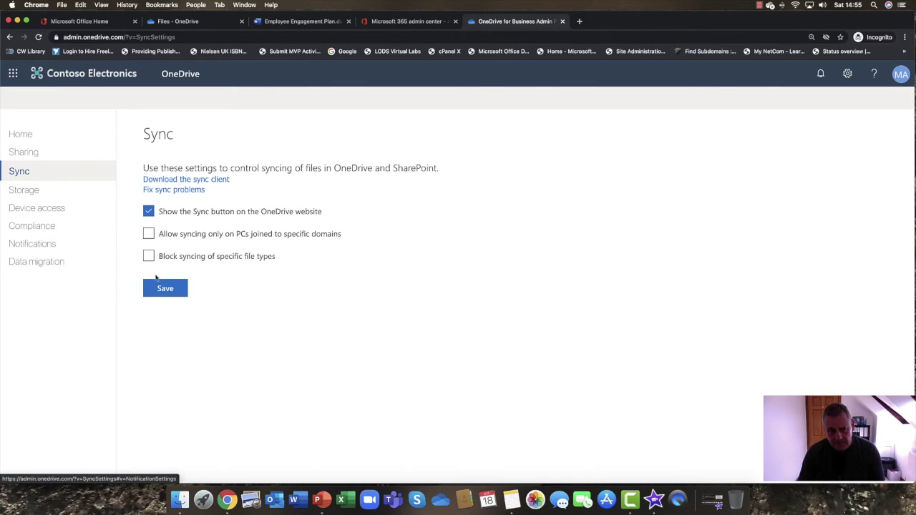
- In Storage settings, replace the 1024 GB default storage with 5096
click(26, 191)
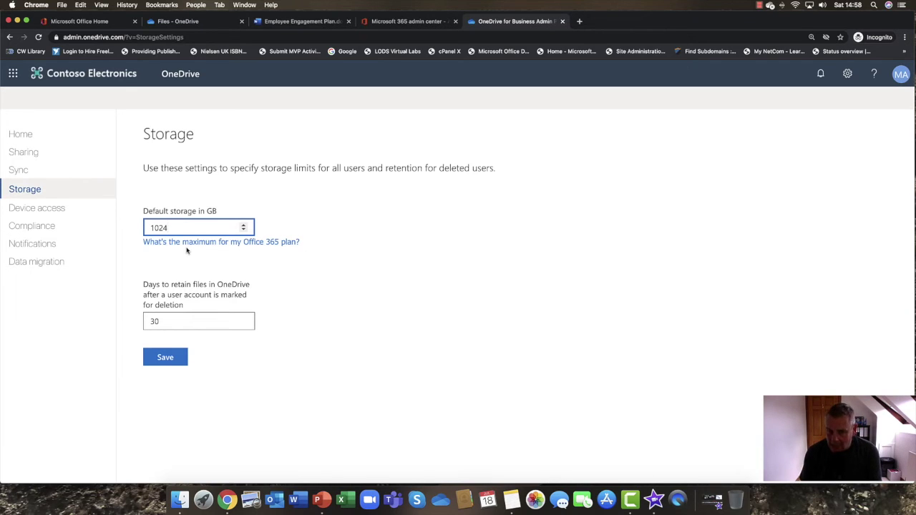
drag(176, 228, 143, 226)
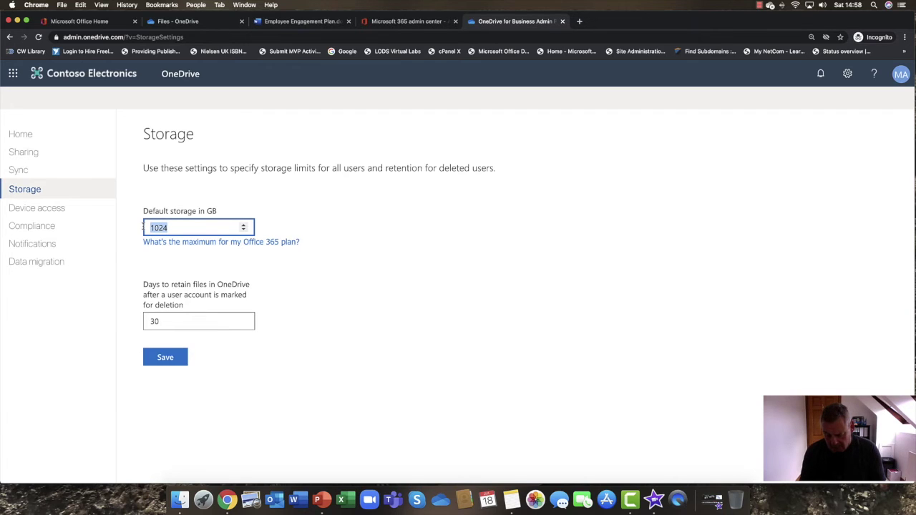
text(509)
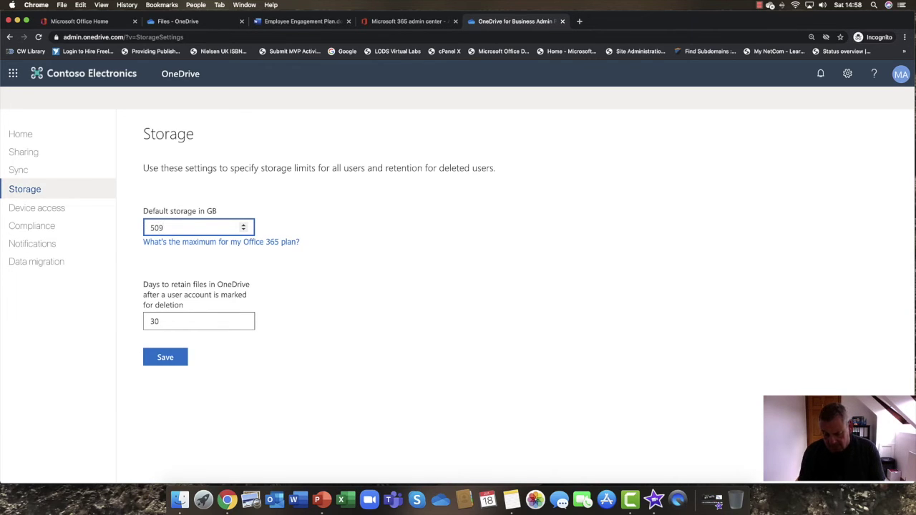
text(6)
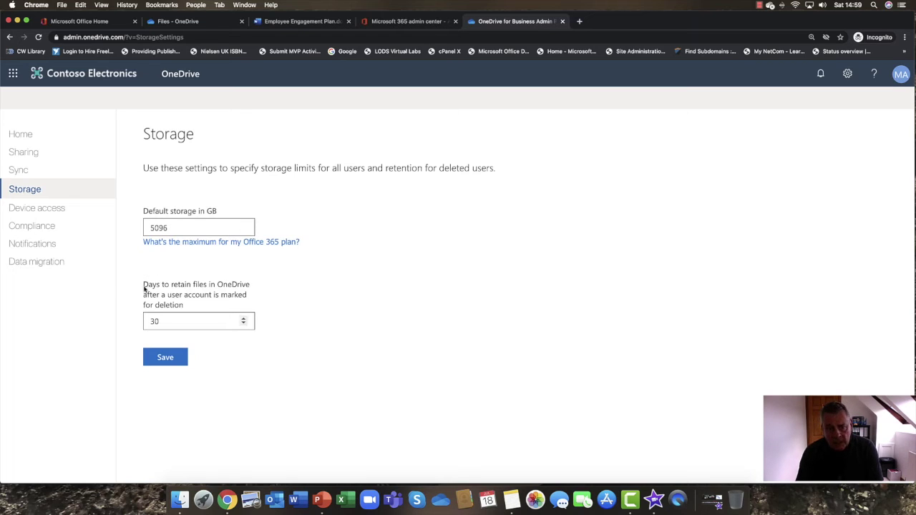
- Keep 30-day file retention for deleted users, save Storage, and open Device access
click(199, 293)
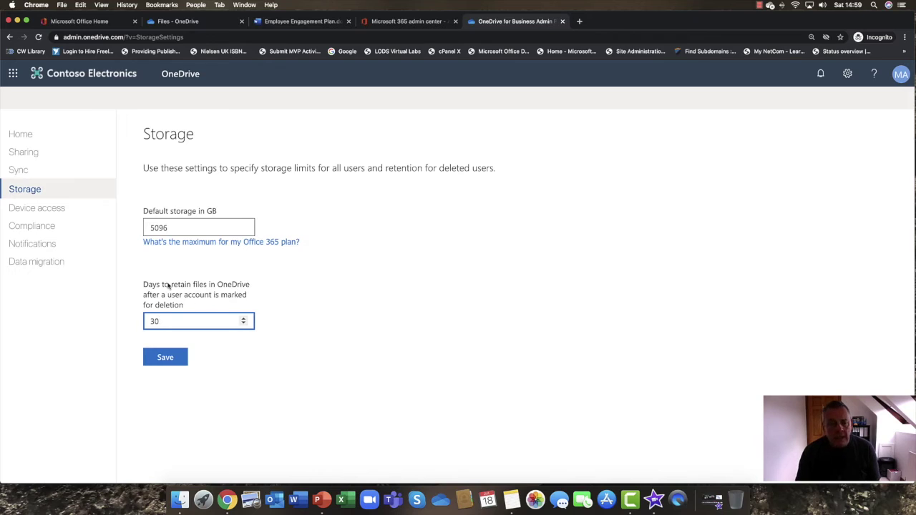
double_click(157, 321)
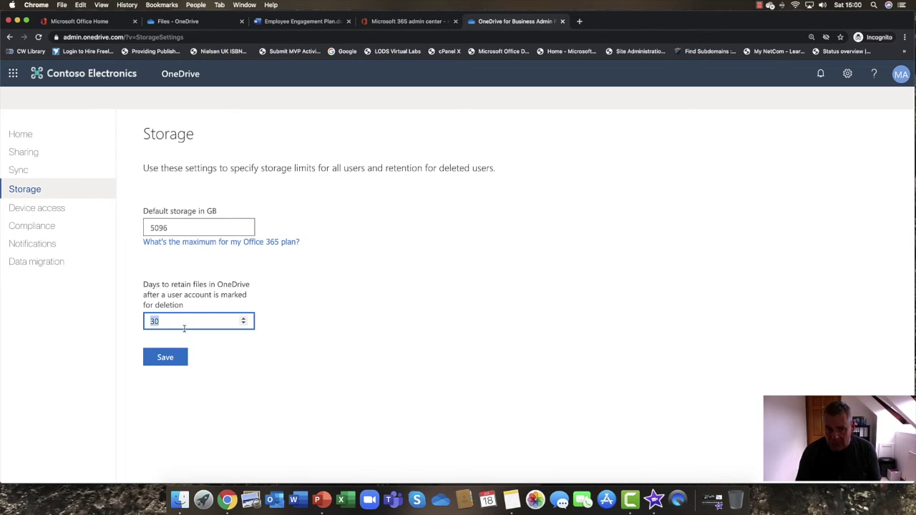
click(162, 365)
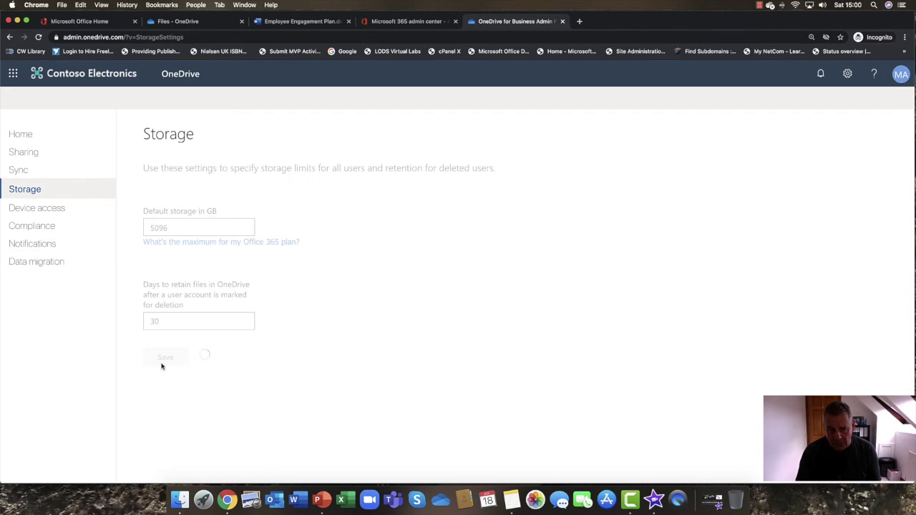
click(56, 214)
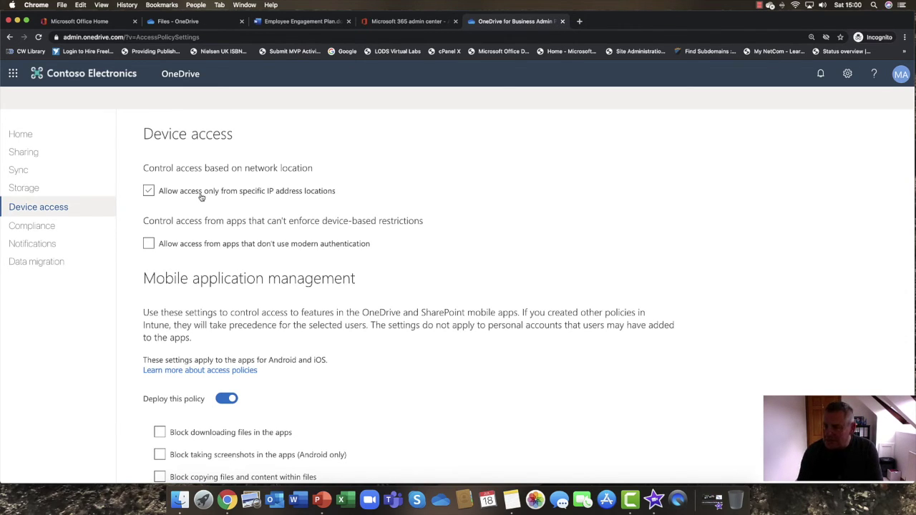
- Leave the IP address location restriction off and allow apps without modern authentication
click(202, 198)
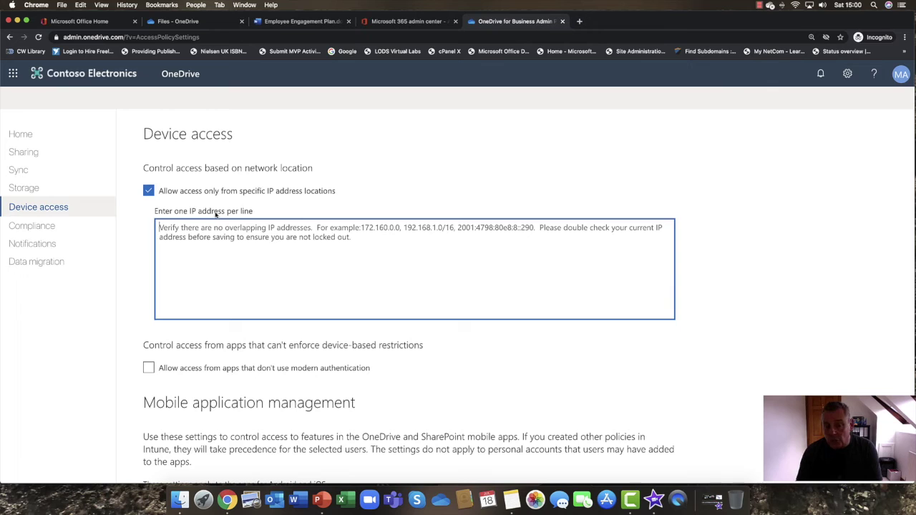
click(182, 198)
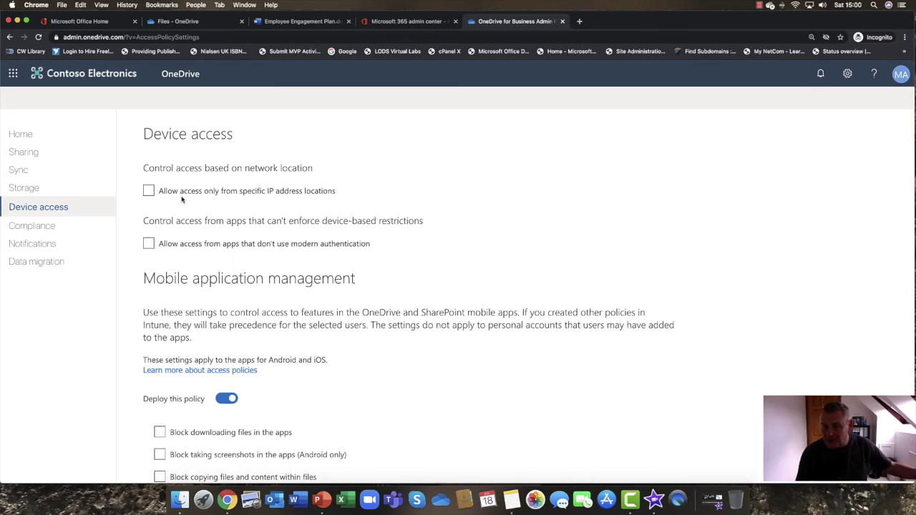
scroll(181, 207, down, 1)
scroll(180, 207, down, 1)
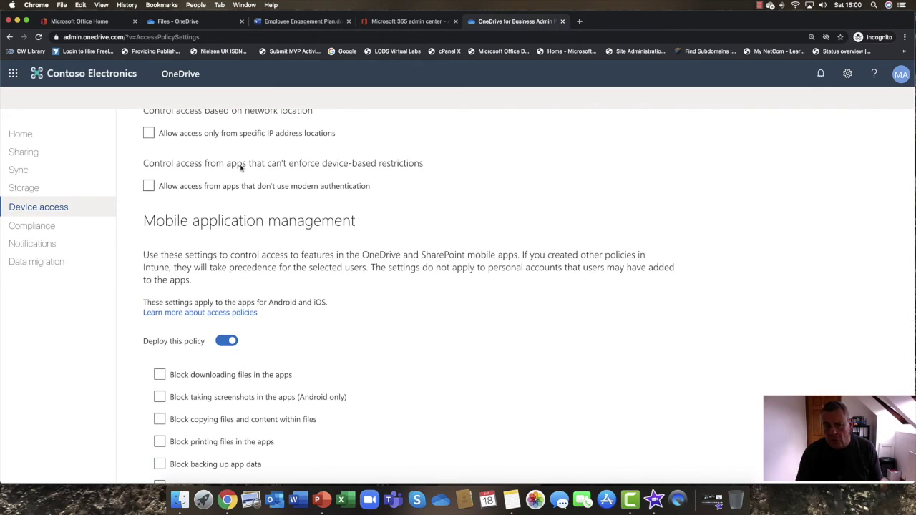
click(309, 187)
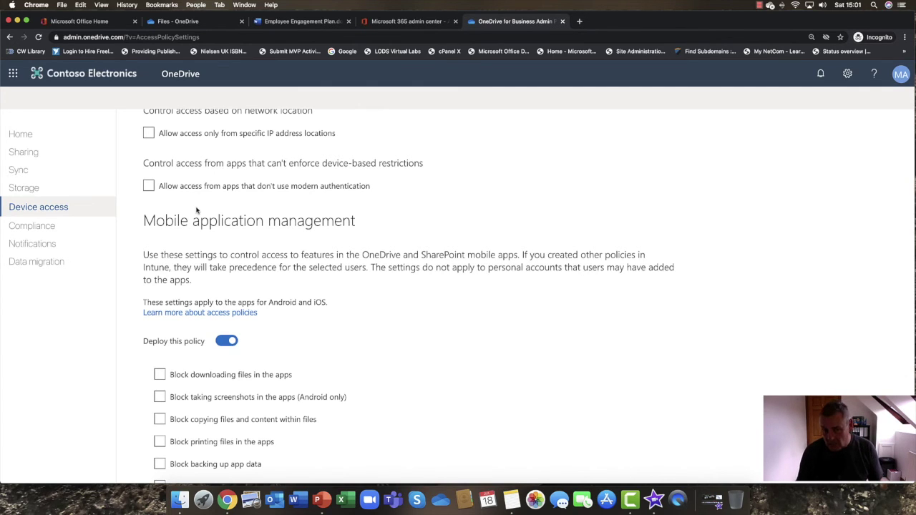
click(190, 189)
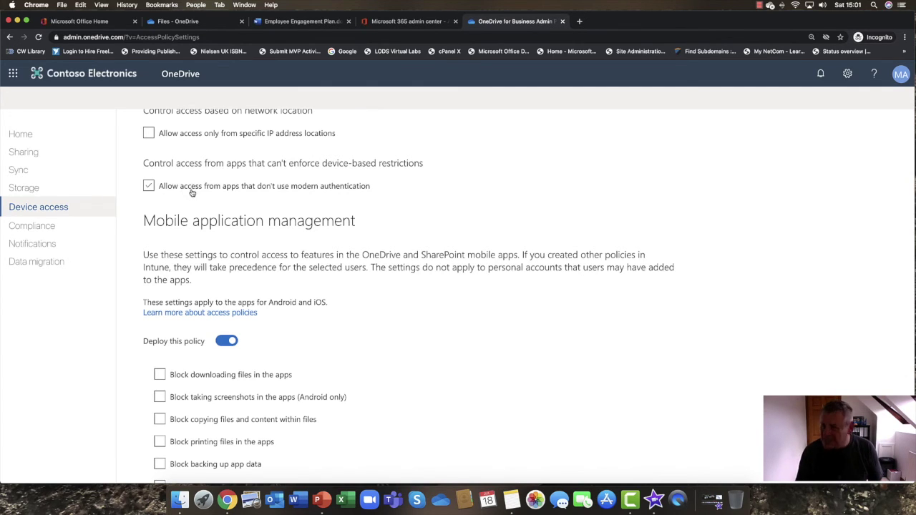
- Change offline-device app-data wipe from 720 to 365 days and save Device access settings
scroll(192, 193, down, 1)
scroll(192, 194, down, 1)
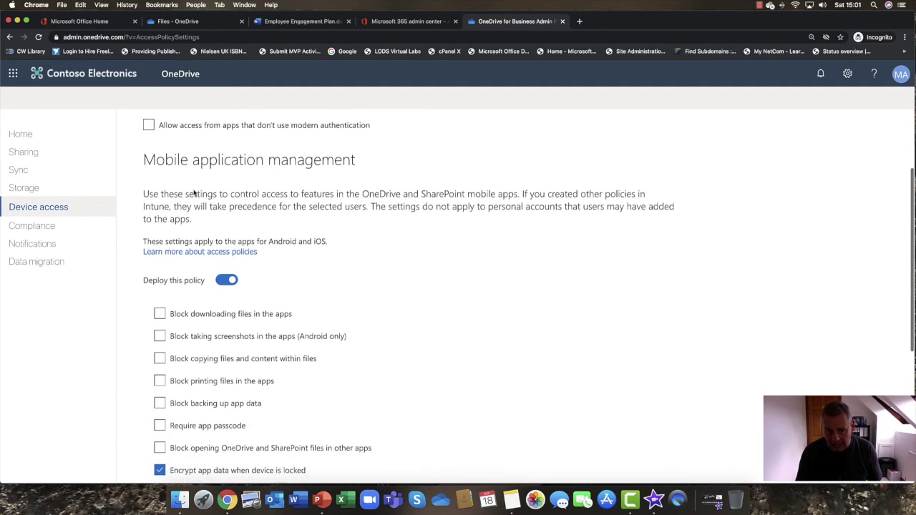
scroll(191, 193, down, 1)
scroll(192, 194, up, 1)
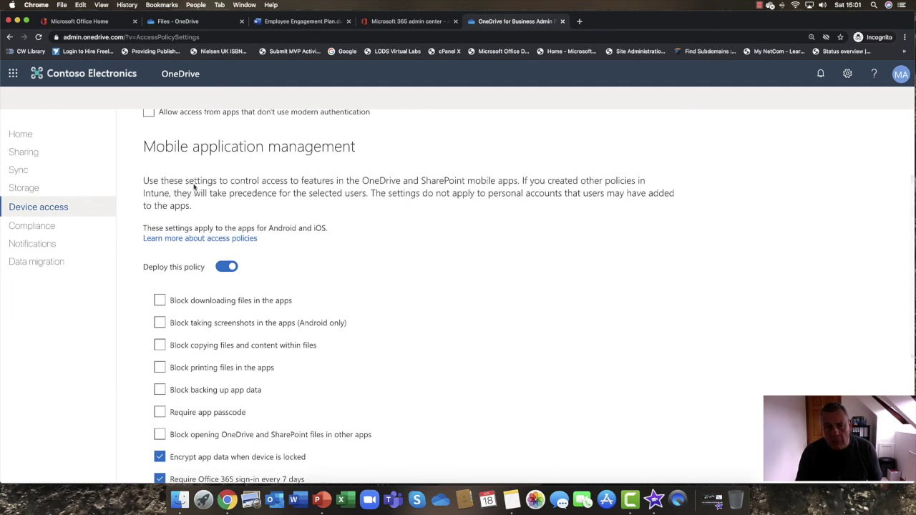
scroll(200, 166, down, 1)
scroll(203, 164, down, 1)
scroll(202, 168, down, 1)
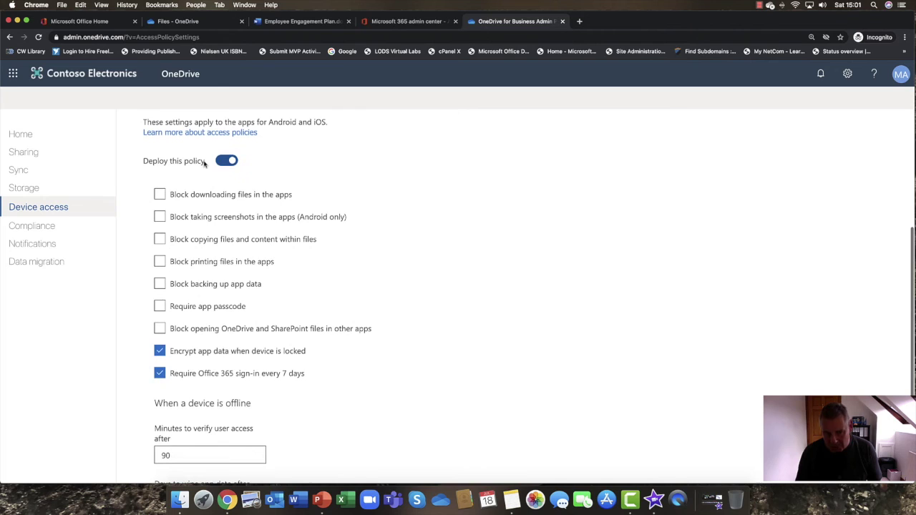
scroll(200, 171, down, 1)
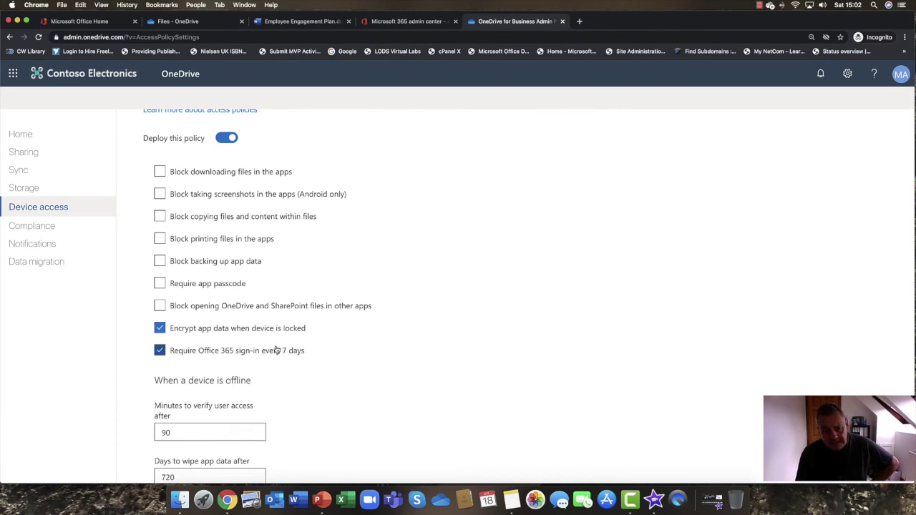
scroll(262, 343, down, 2)
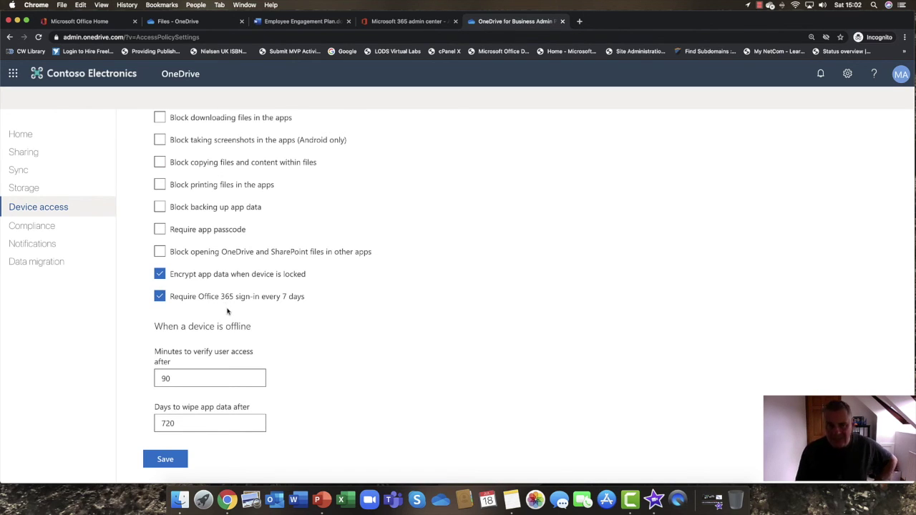
scroll(228, 310, down, 1)
scroll(228, 311, down, 2)
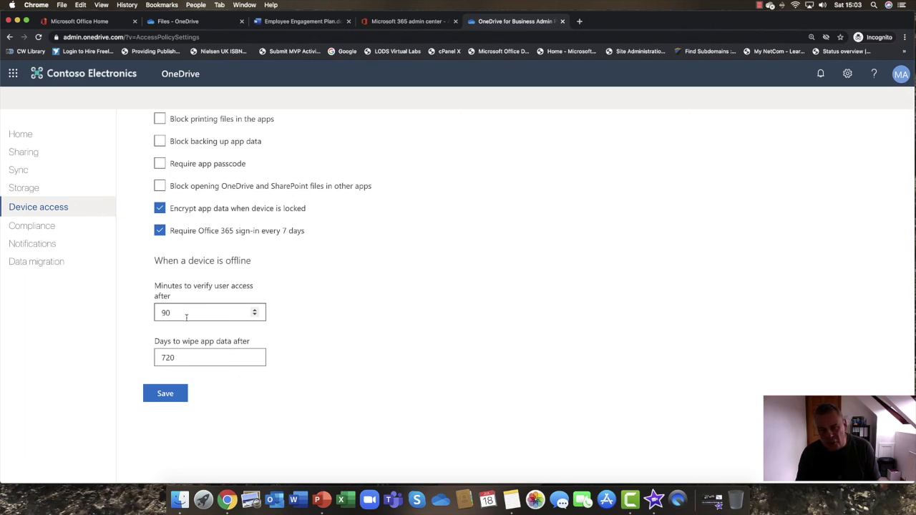
mouse_move(210, 423)
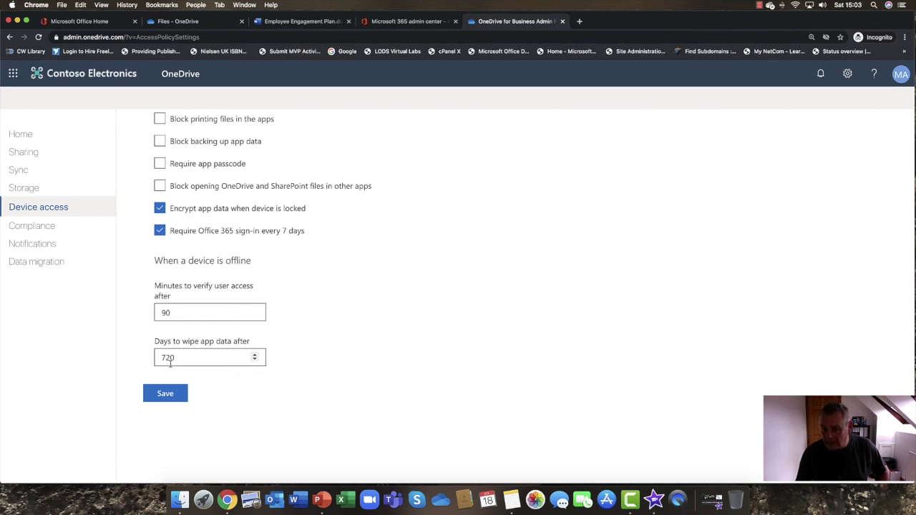
drag(176, 360, 164, 357)
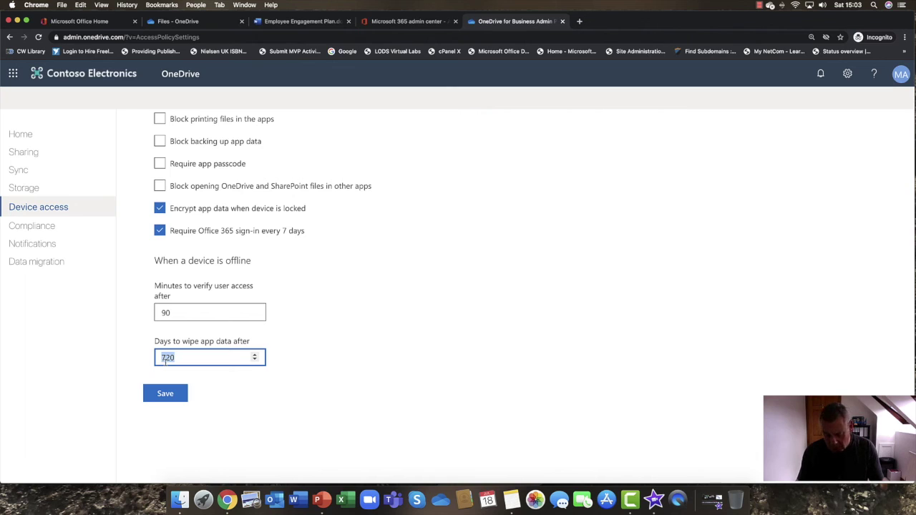
text(365)
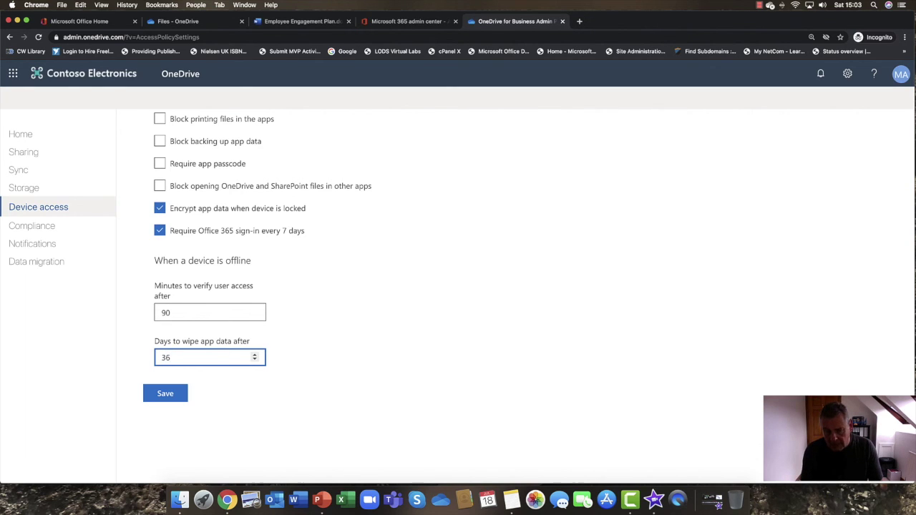
click(165, 394)
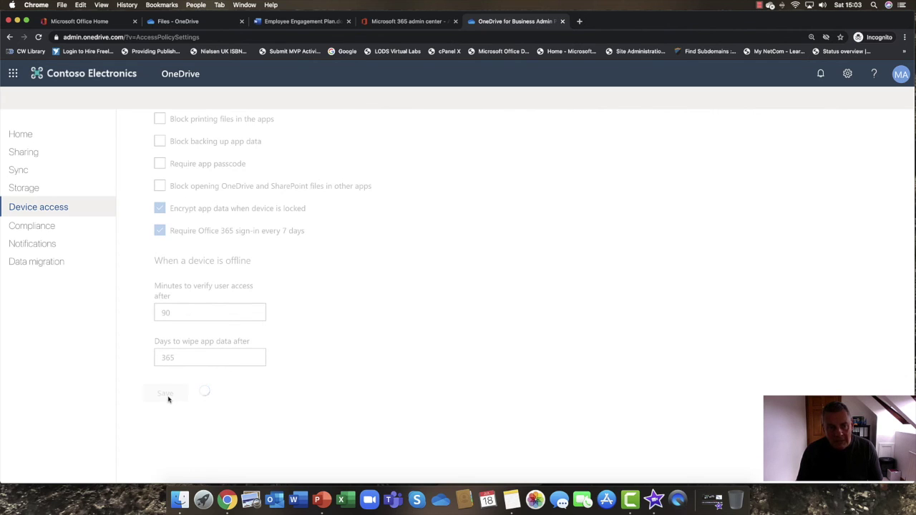
- Open the Compliance page listing auditing, DLP, retention, eDiscovery and alerts tasks
click(44, 228)
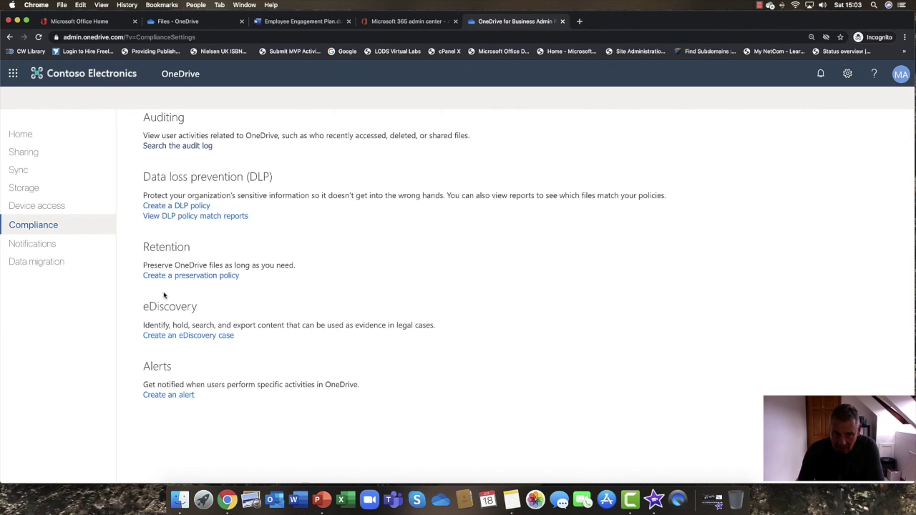
click(51, 227)
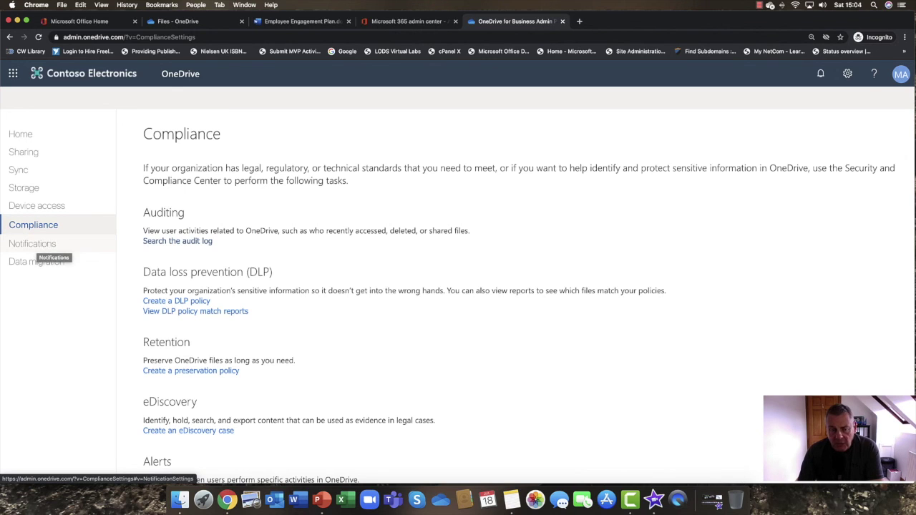
- Open the Data migration Docs article and review its Migration Manager and free migration headings
click(51, 266)
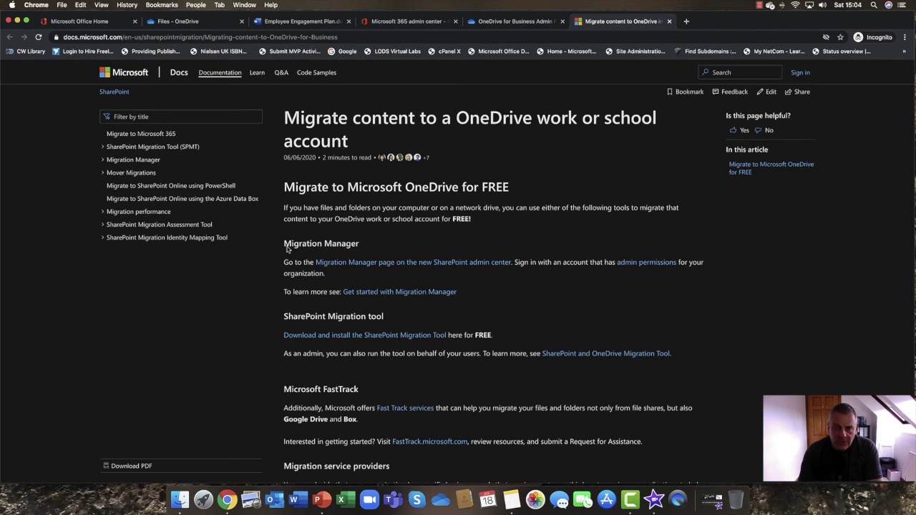
mouse_move(321, 244)
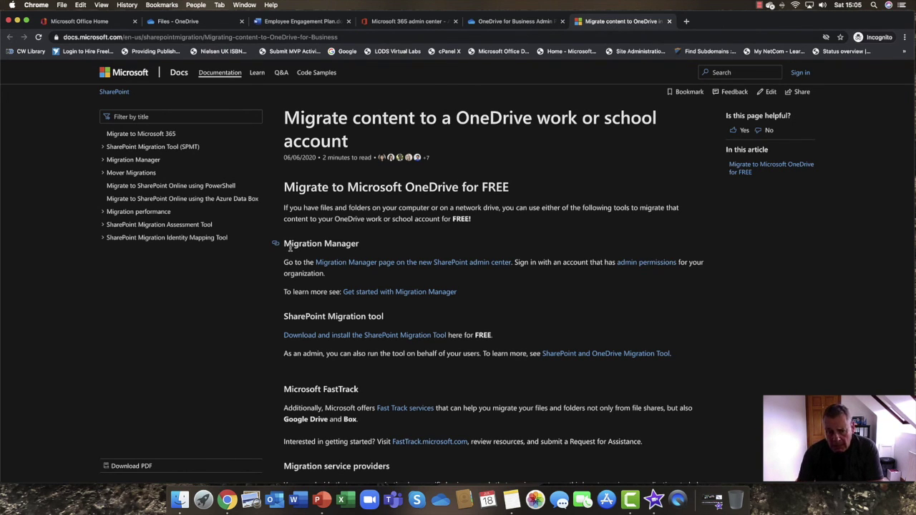
drag(291, 245, 357, 245)
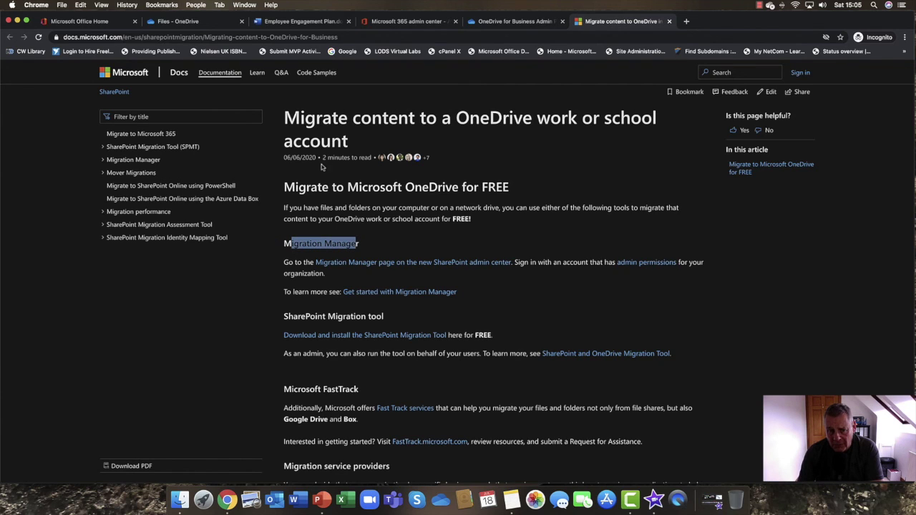
drag(292, 186, 508, 178)
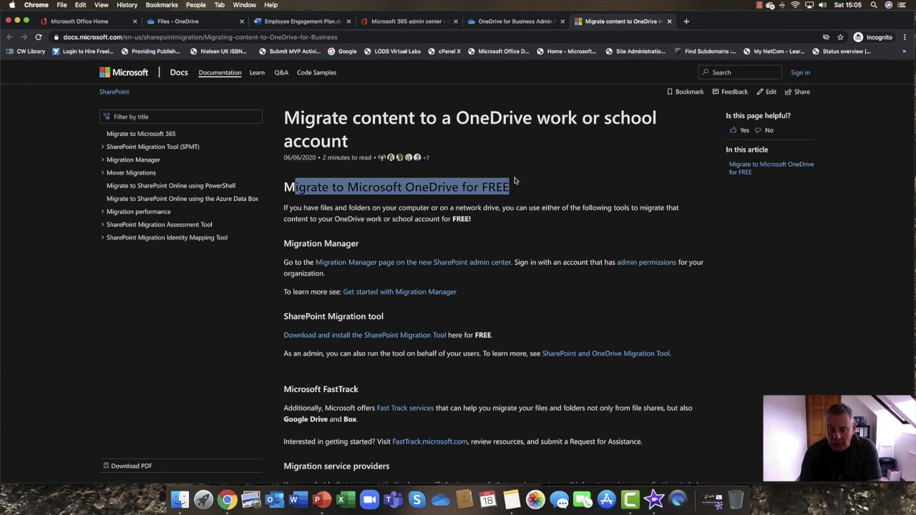
scroll(513, 185, down, 5)
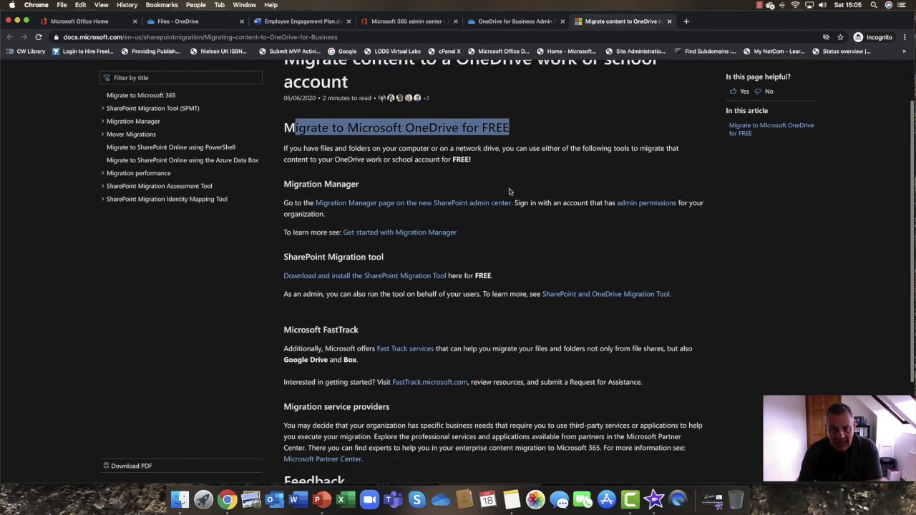
scroll(508, 188, up, 5)
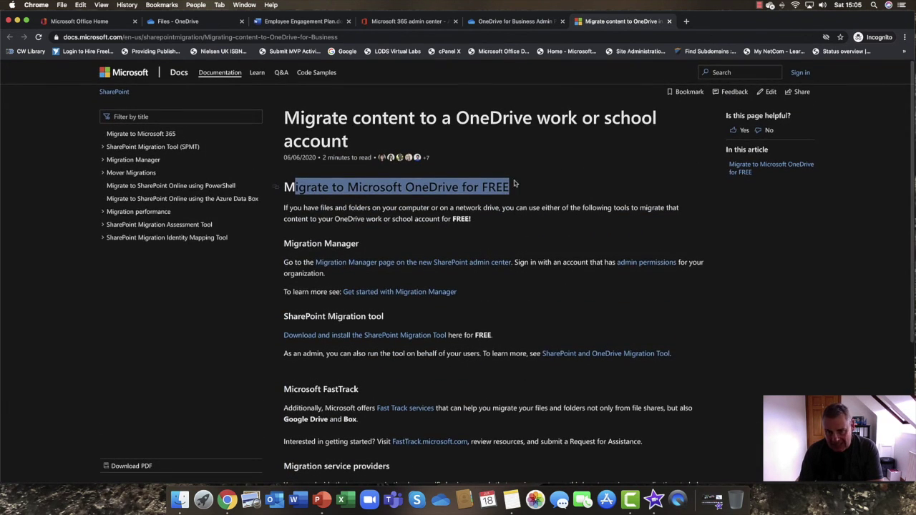
click(541, 174)
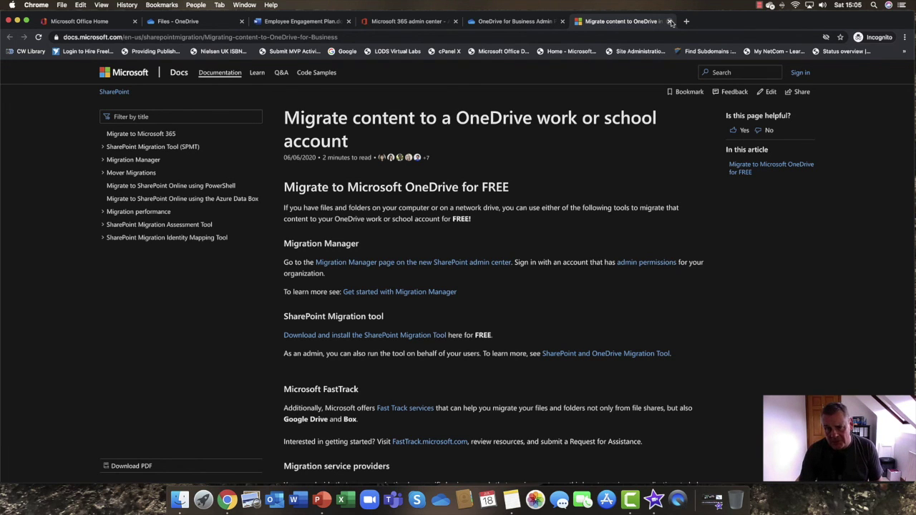
- Close the 'Migrate content to OneDrive' article tab to return to the Compliance page
click(670, 22)
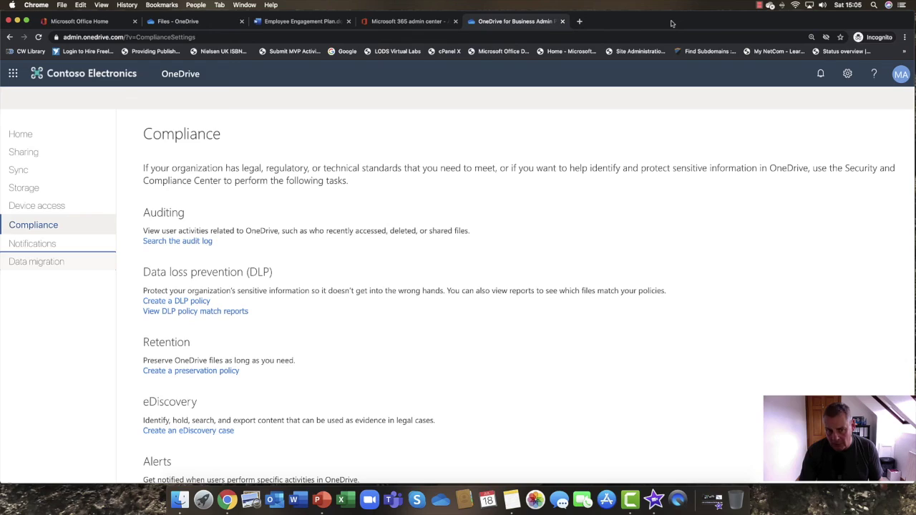